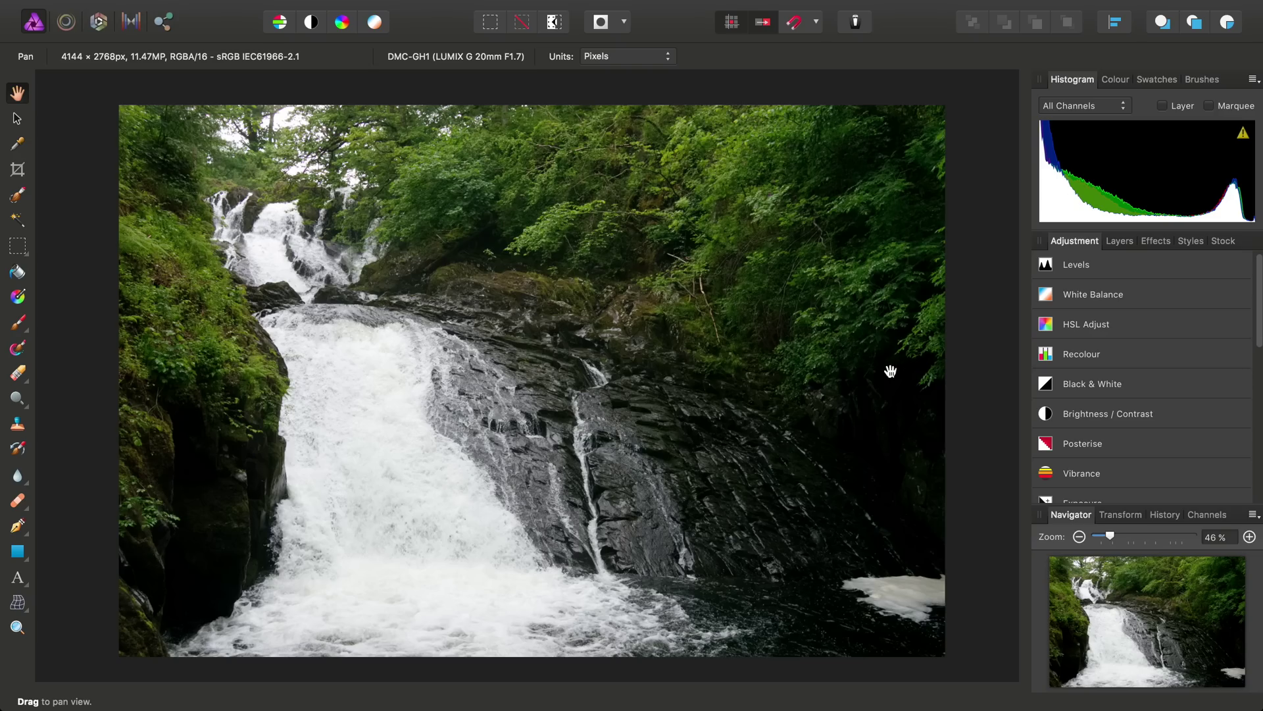
- Pan around the waterfall photo, then zoom out to see the whole image
scroll(411, 414, "up", 5)
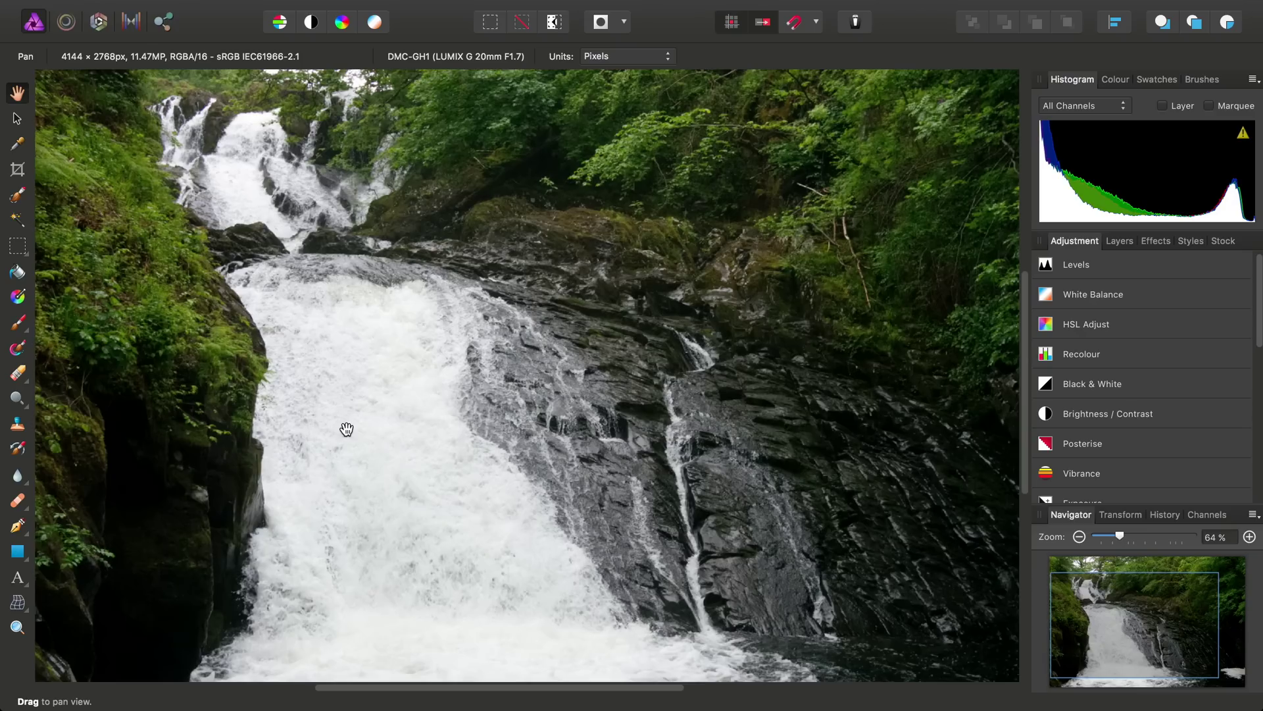
scroll(428, 439, "down", 6)
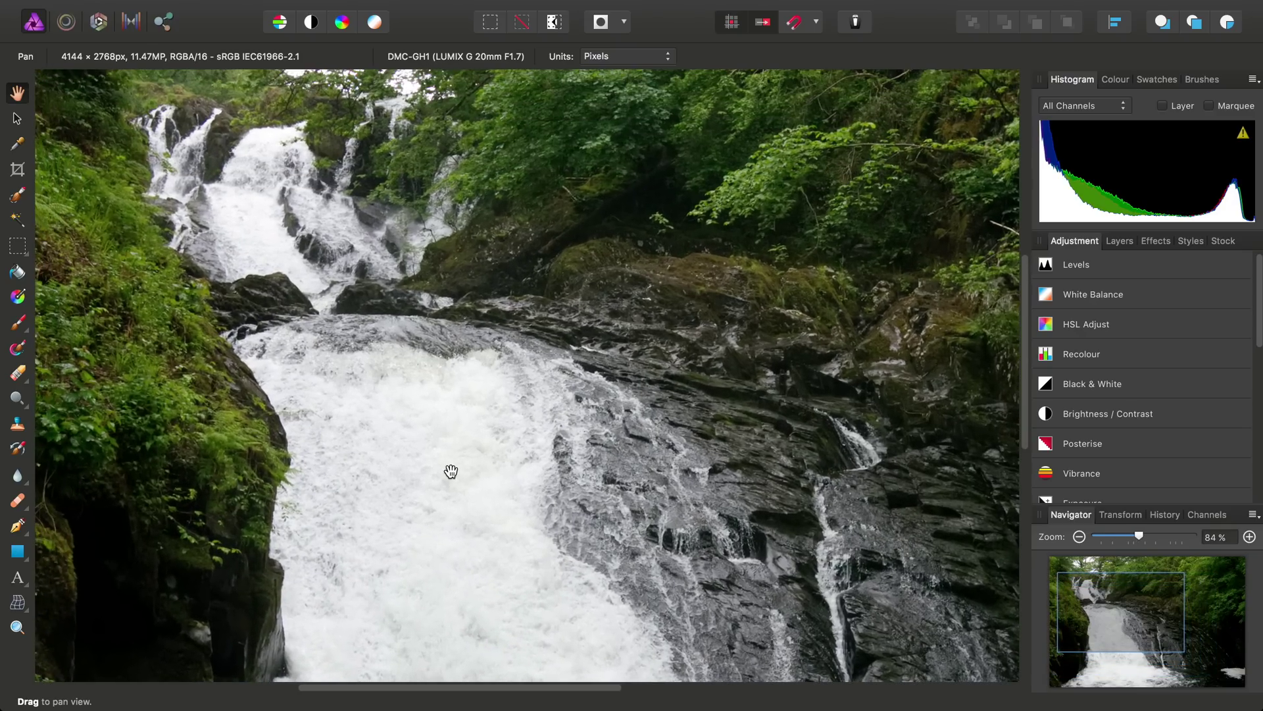
scroll(526, 459, "right", 4)
scroll(527, 458, "down", 2)
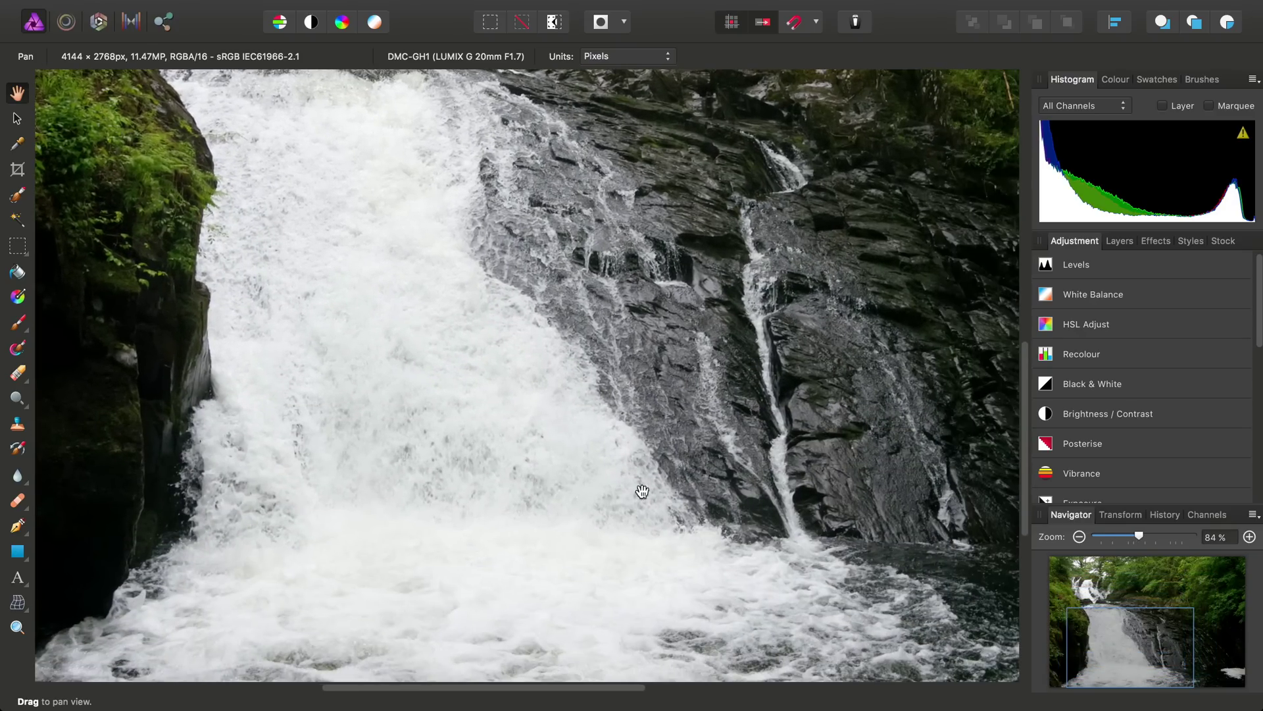
scroll(569, 438, "left", 2)
scroll(569, 439, "up", 1)
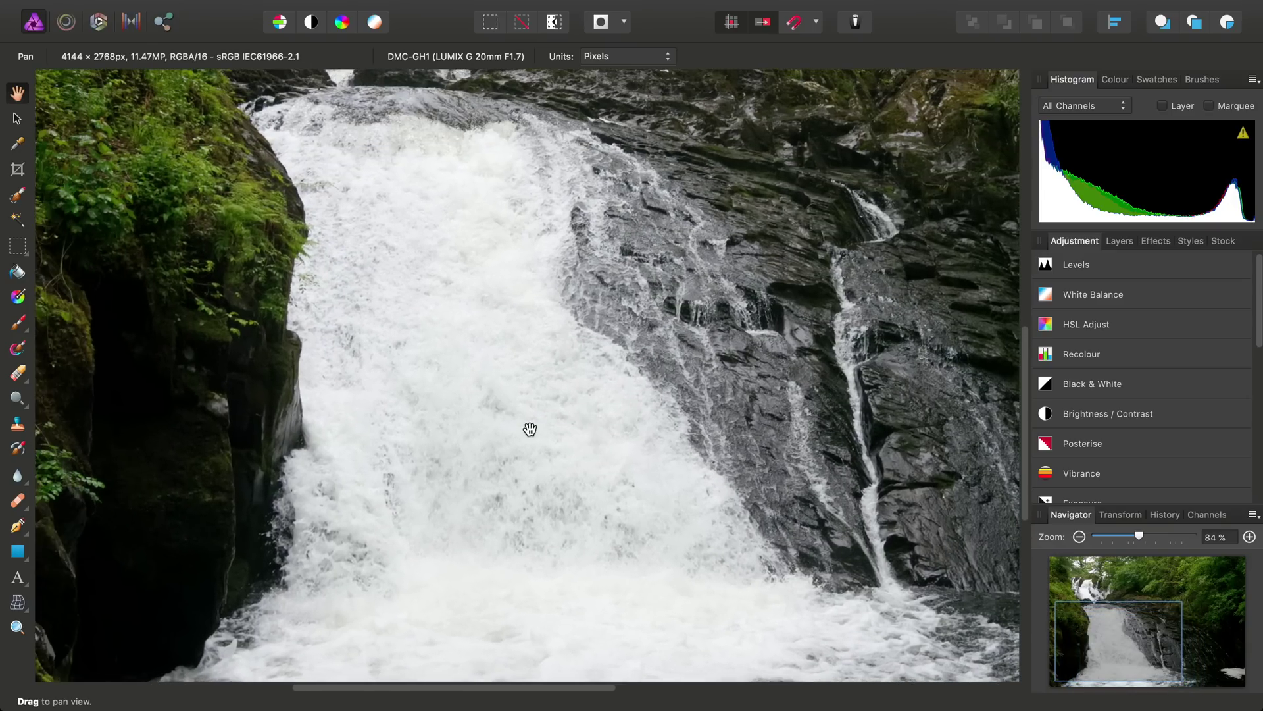
scroll(529, 426, "up", 3)
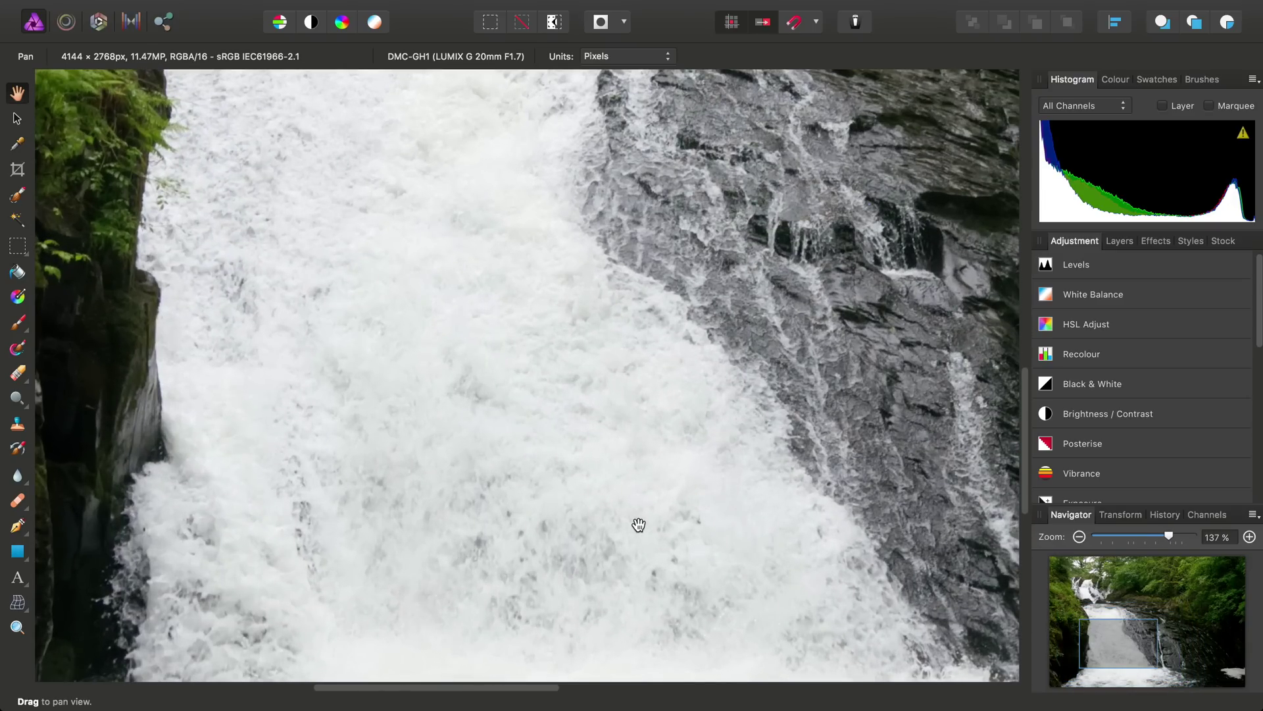
scroll(638, 524, "up", 15)
scroll(638, 525, "left", 6)
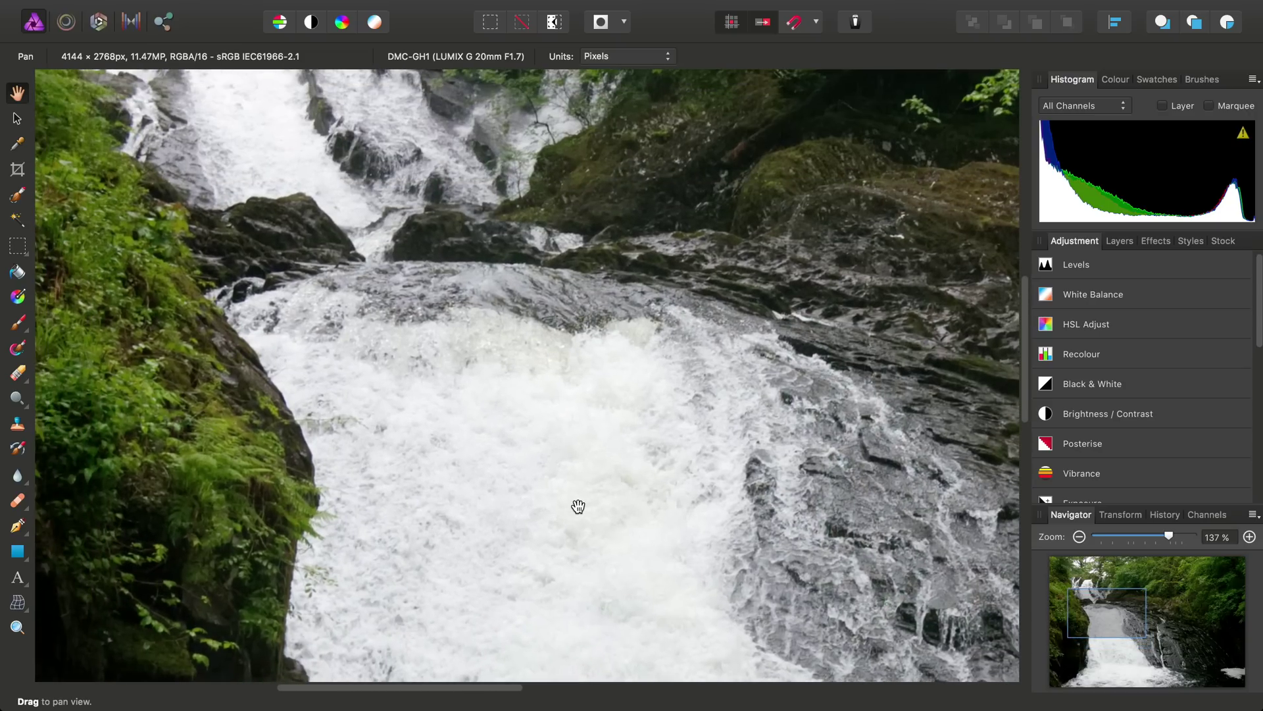
key("h")
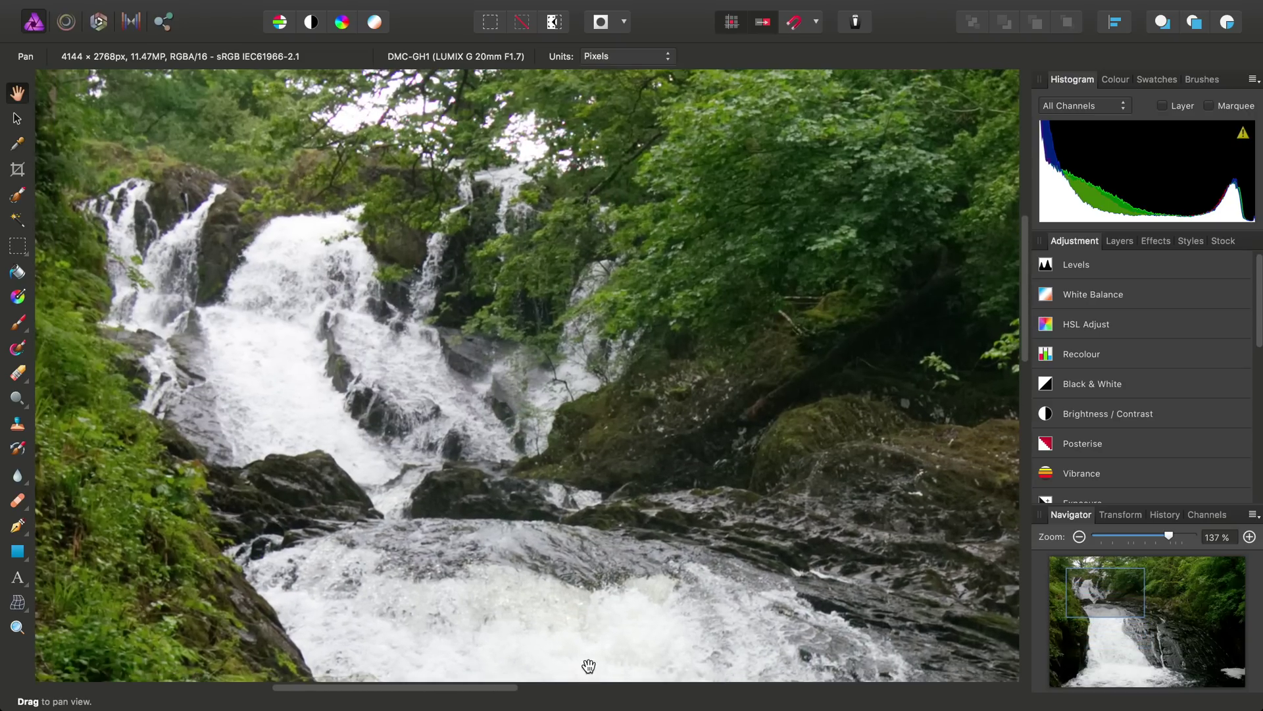
key("h")
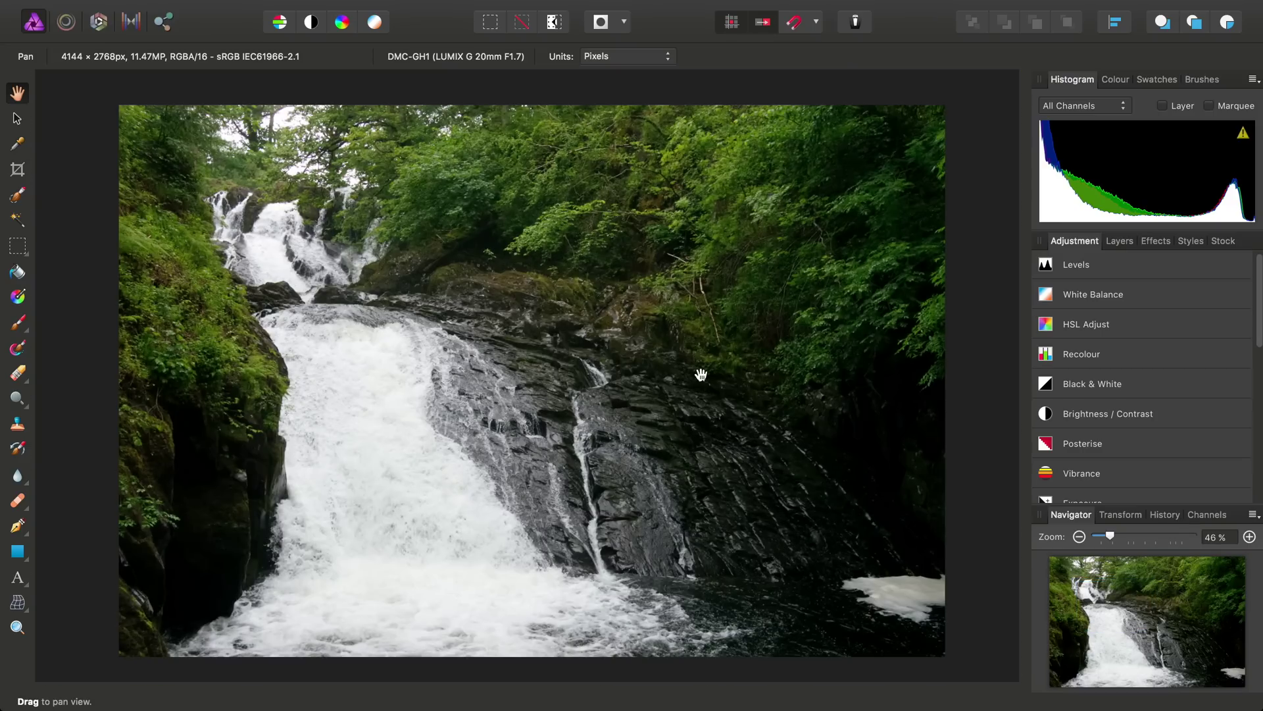
- Add a live High Pass filter layer and raise its radius to about 36.7 px
left_click(1118, 242)
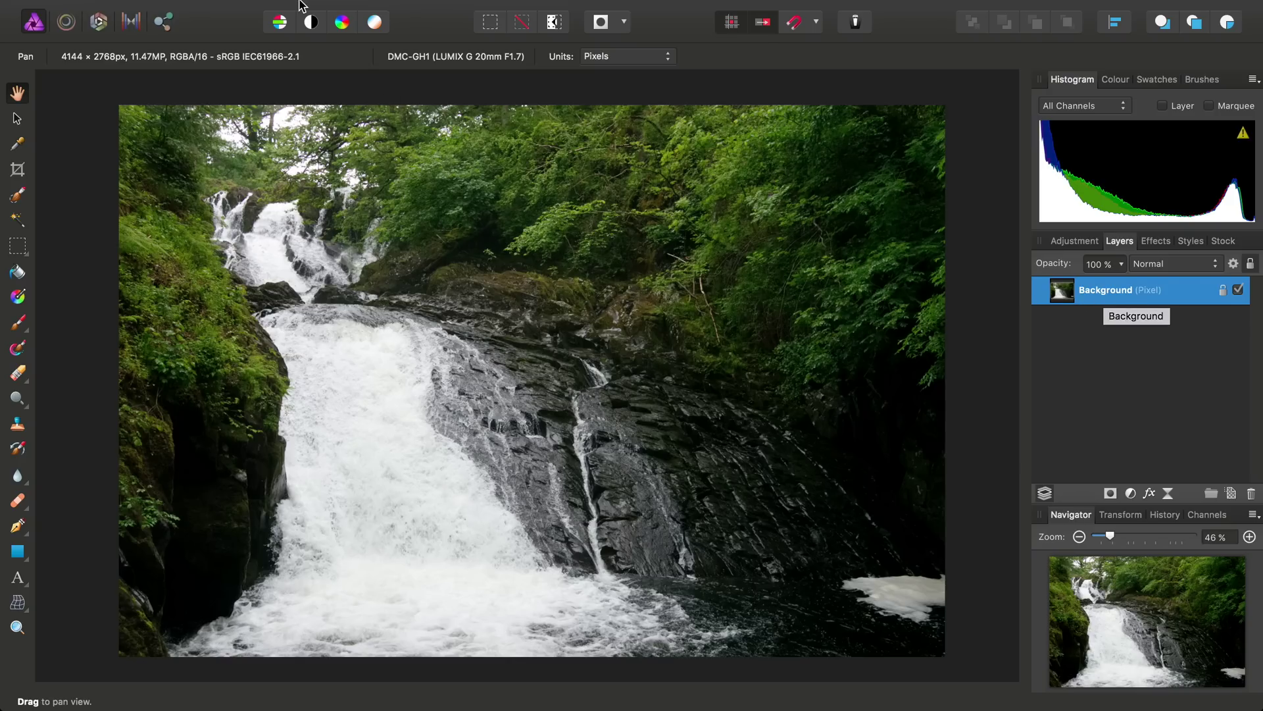
left_click(381, 9)
mouse_move(433, 178)
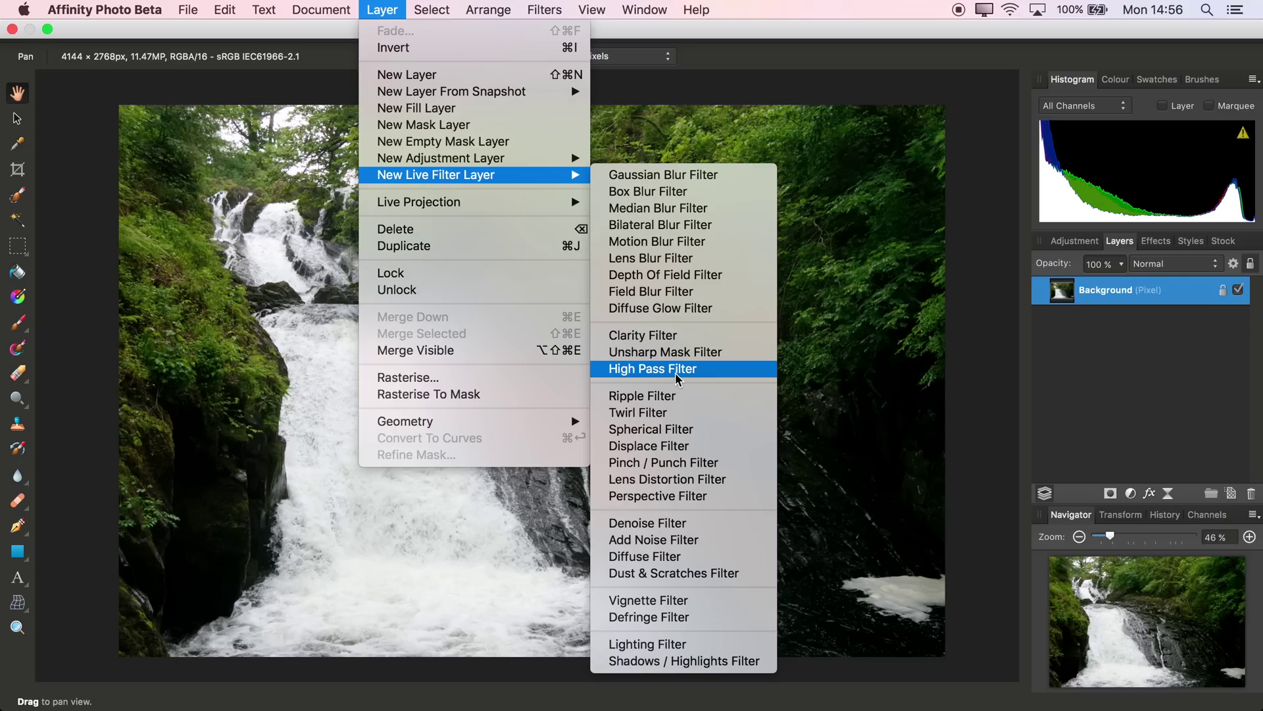
left_click(676, 375)
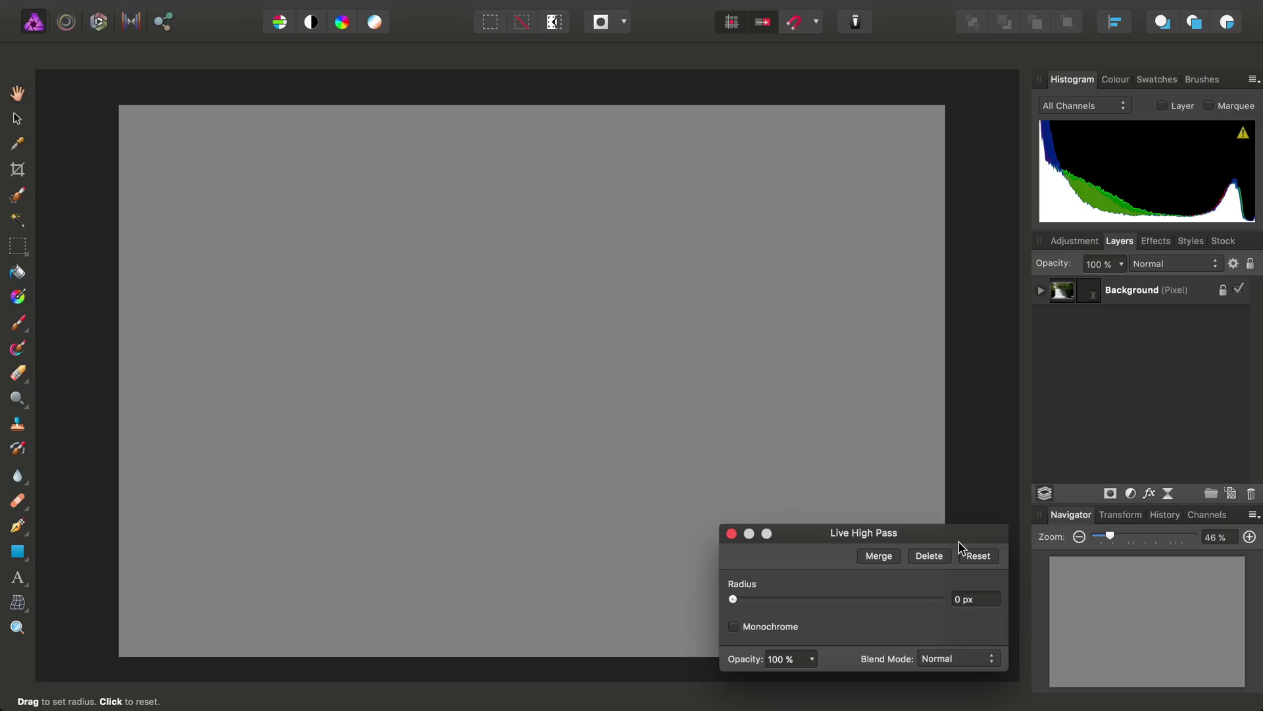
left_click_drag(928, 534, 802, 170)
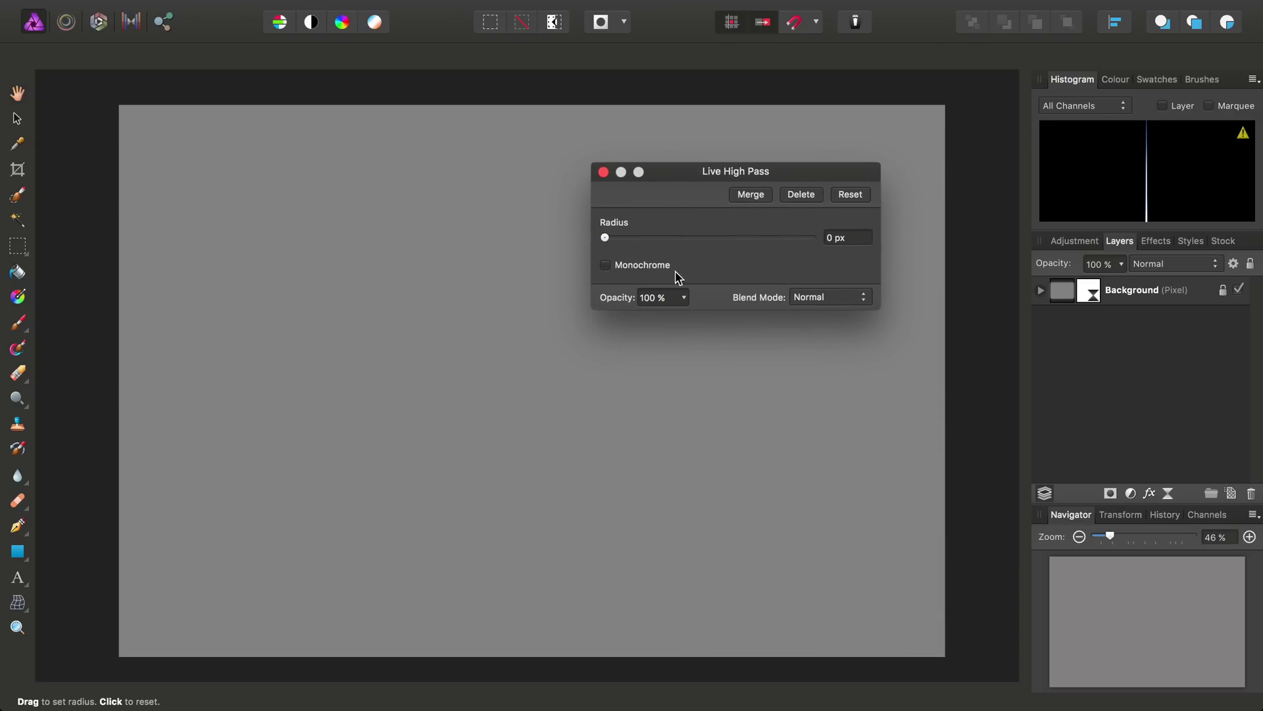
left_click_drag(604, 236, 759, 239)
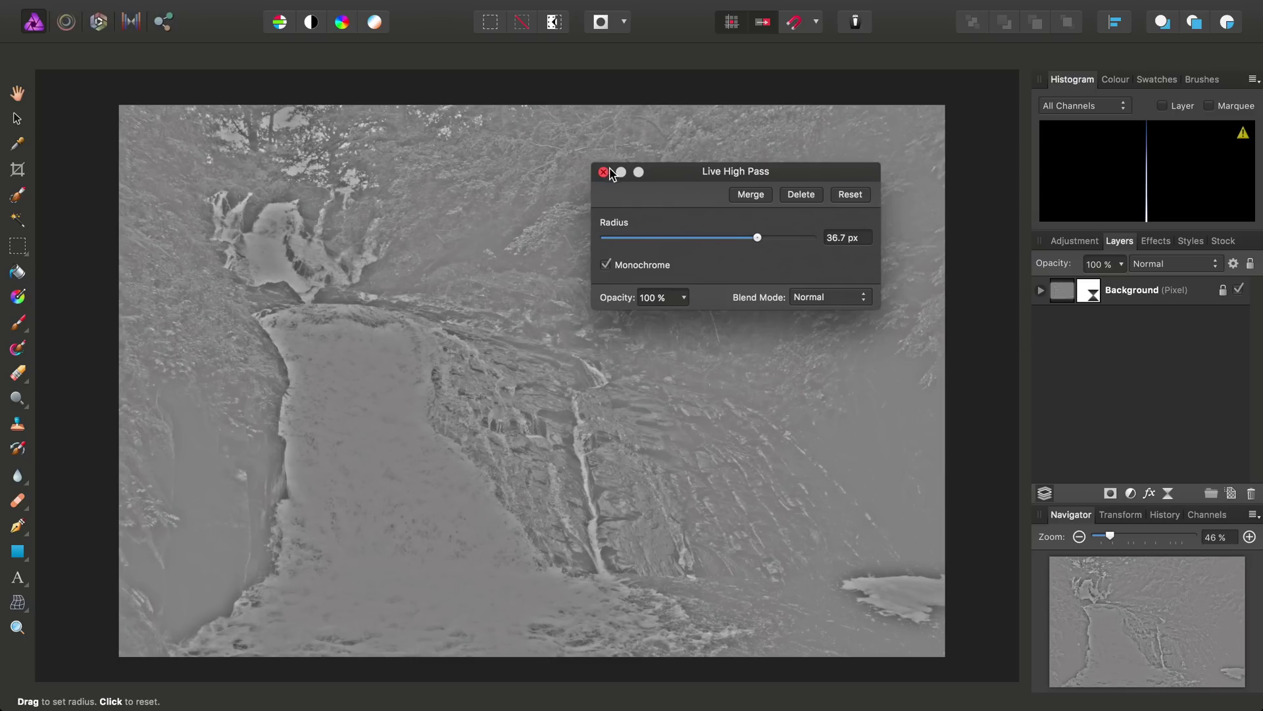
- Close the High Pass settings, select the High Pass child of Background, and invert it
left_click(603, 172)
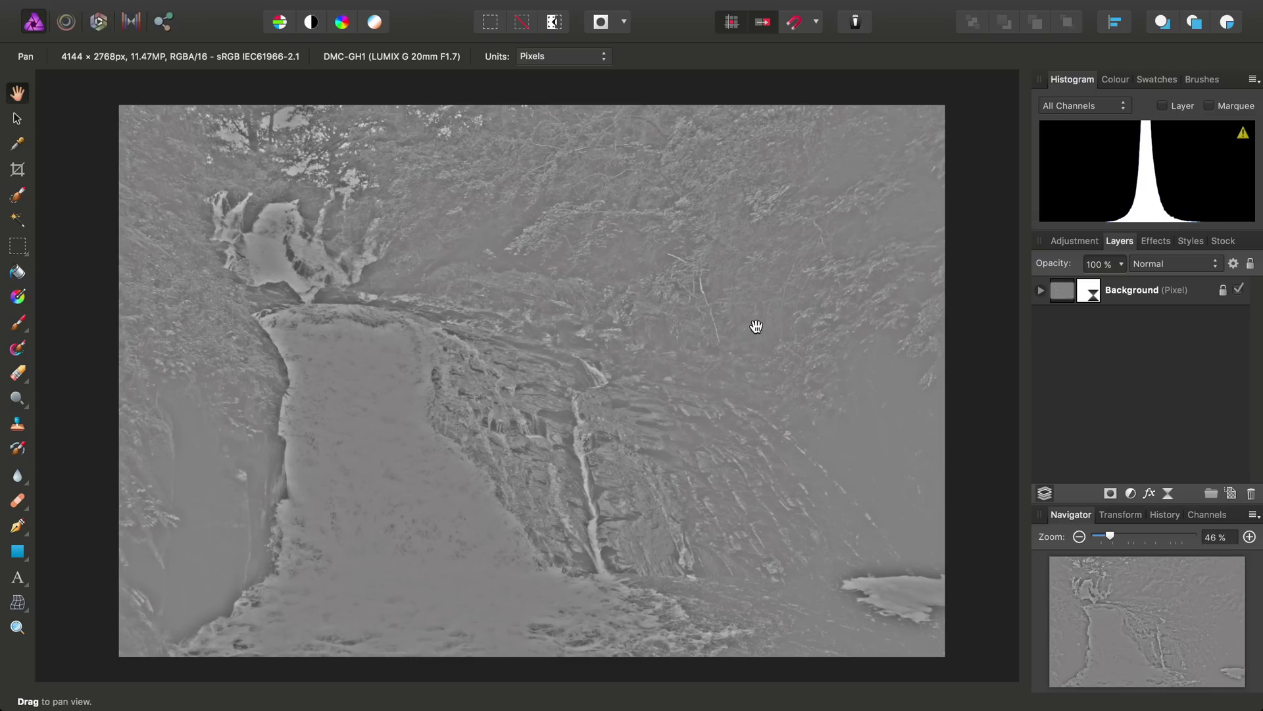
left_click(1041, 291)
left_click(1084, 323)
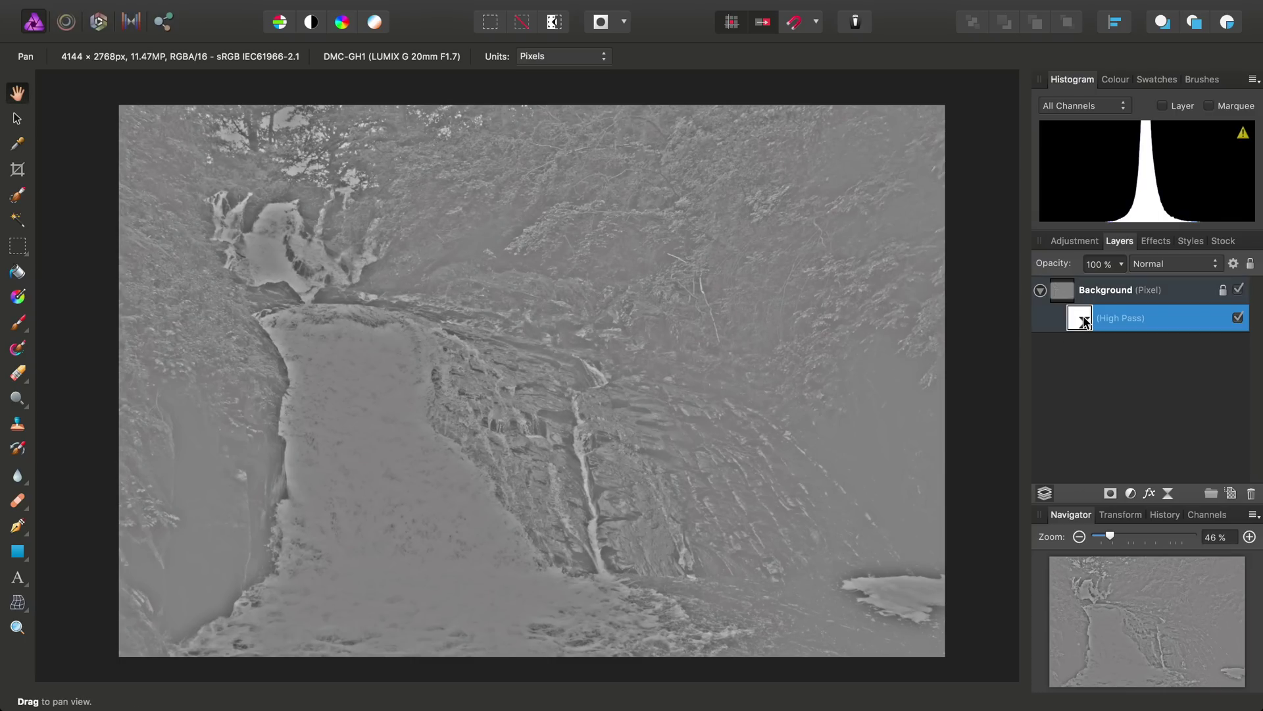
mouse_move(467, 2)
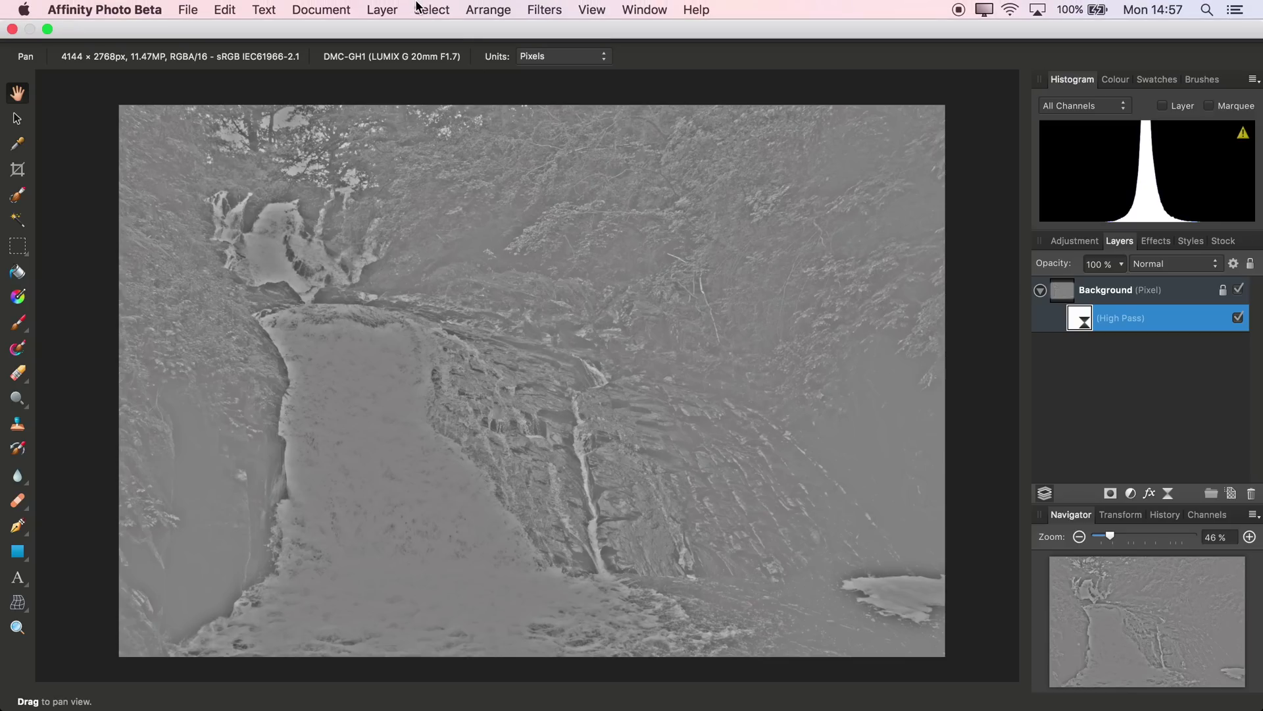
left_click(397, 10)
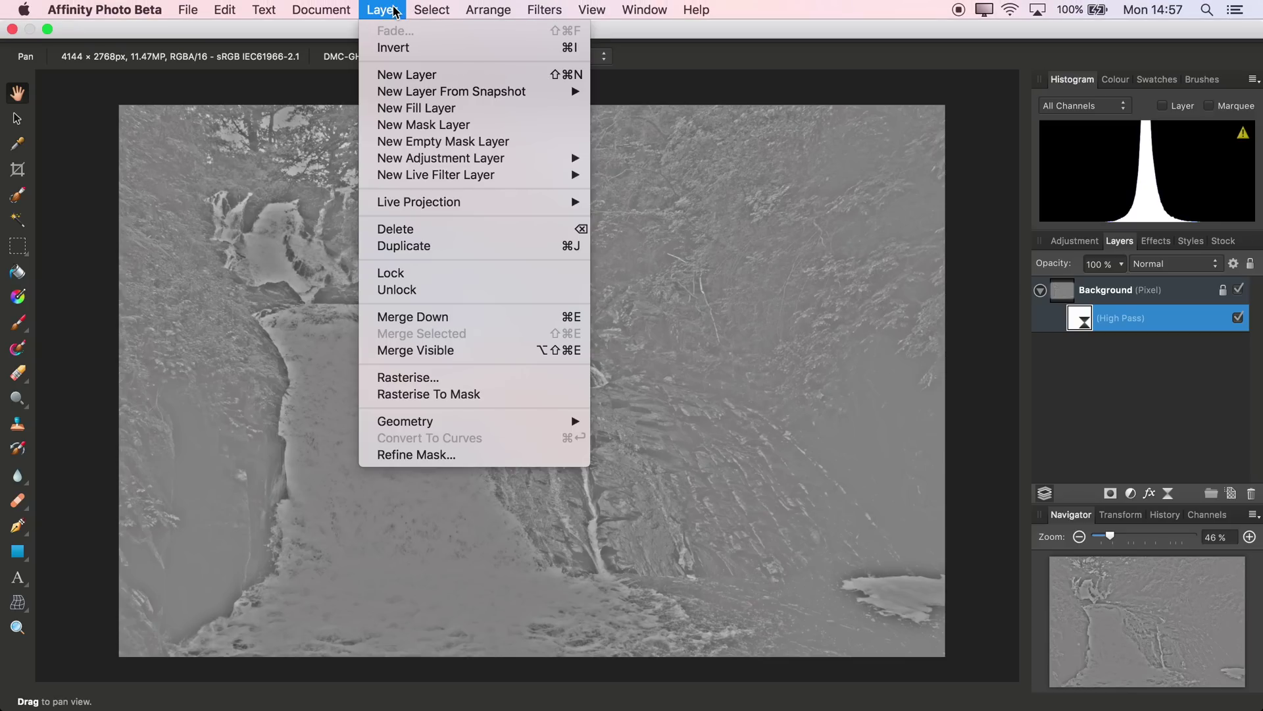
left_click(448, 49)
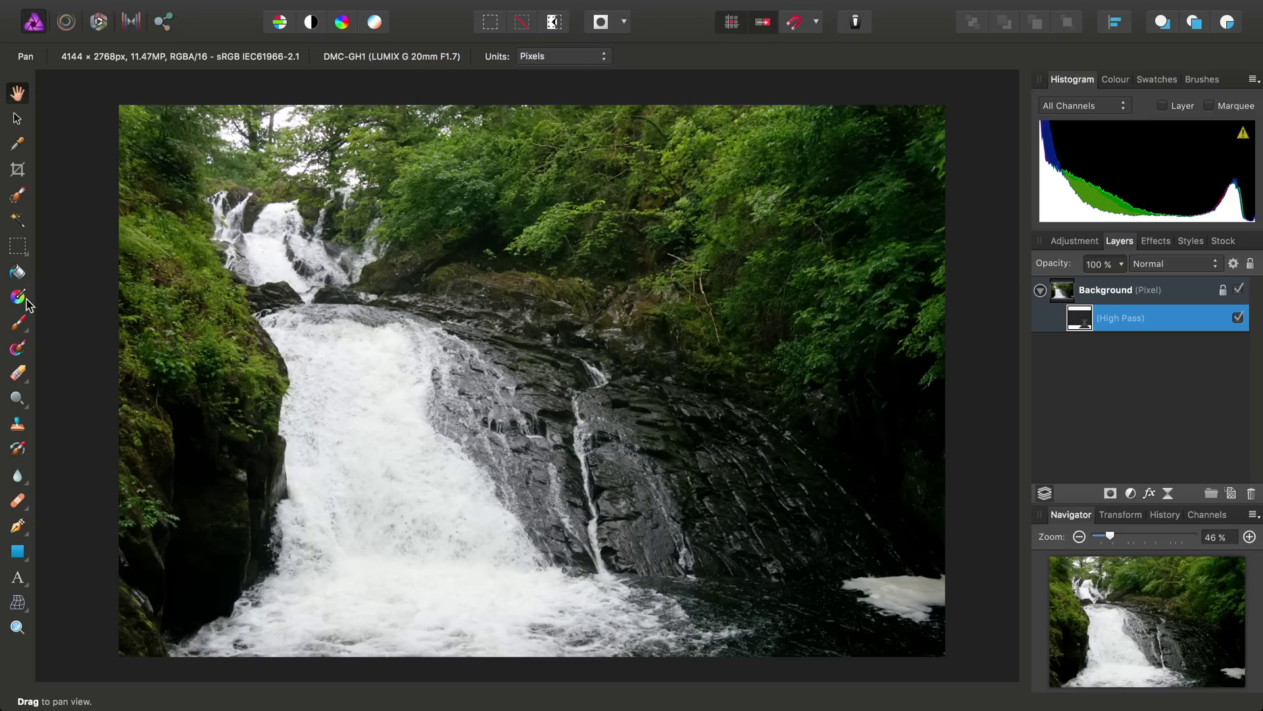
- Choose the Paint Brush with a fully soft edge and a width of about 1000 px
left_click(25, 326)
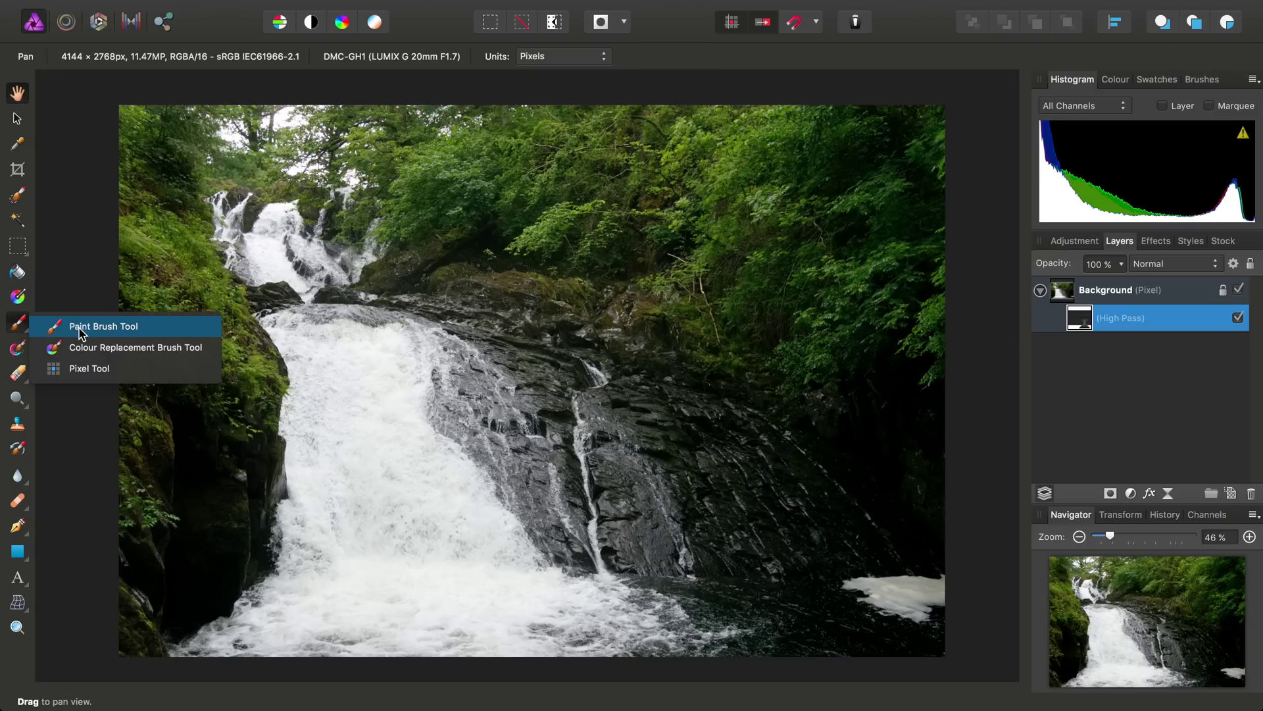
left_click(80, 327)
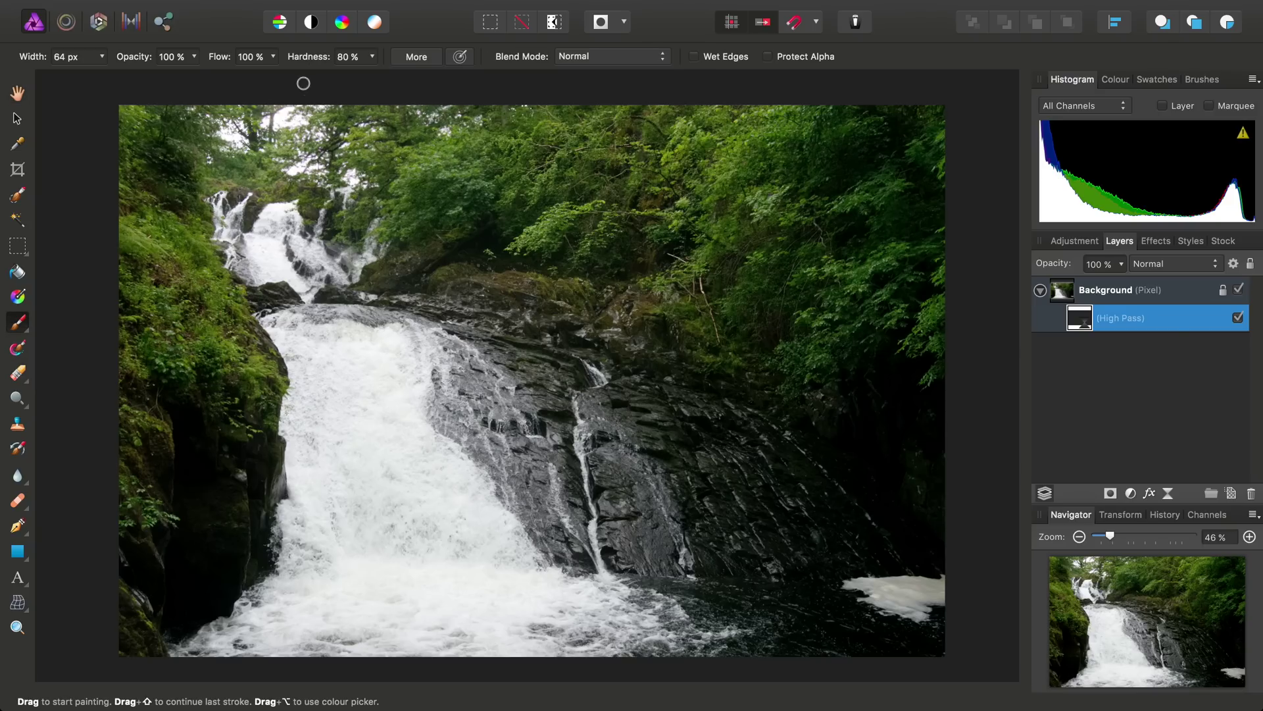
left_click(372, 57)
left_click_drag(372, 79, 256, 89)
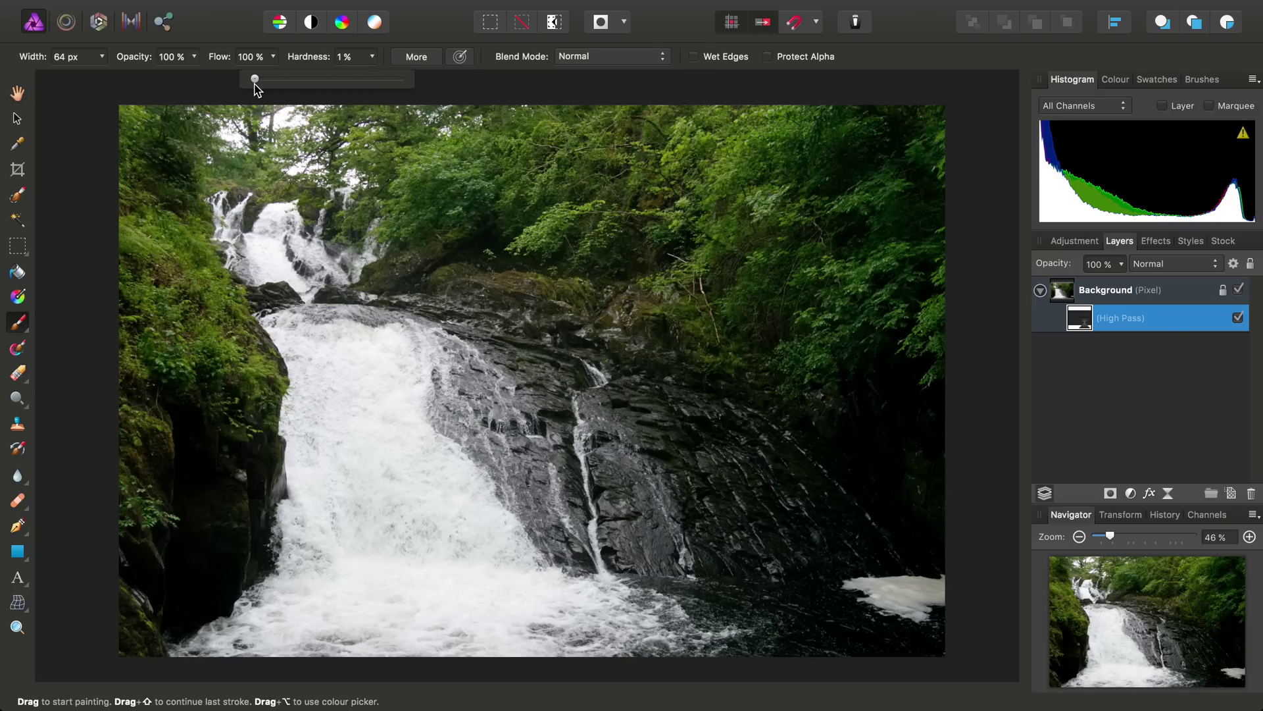
left_click(102, 56)
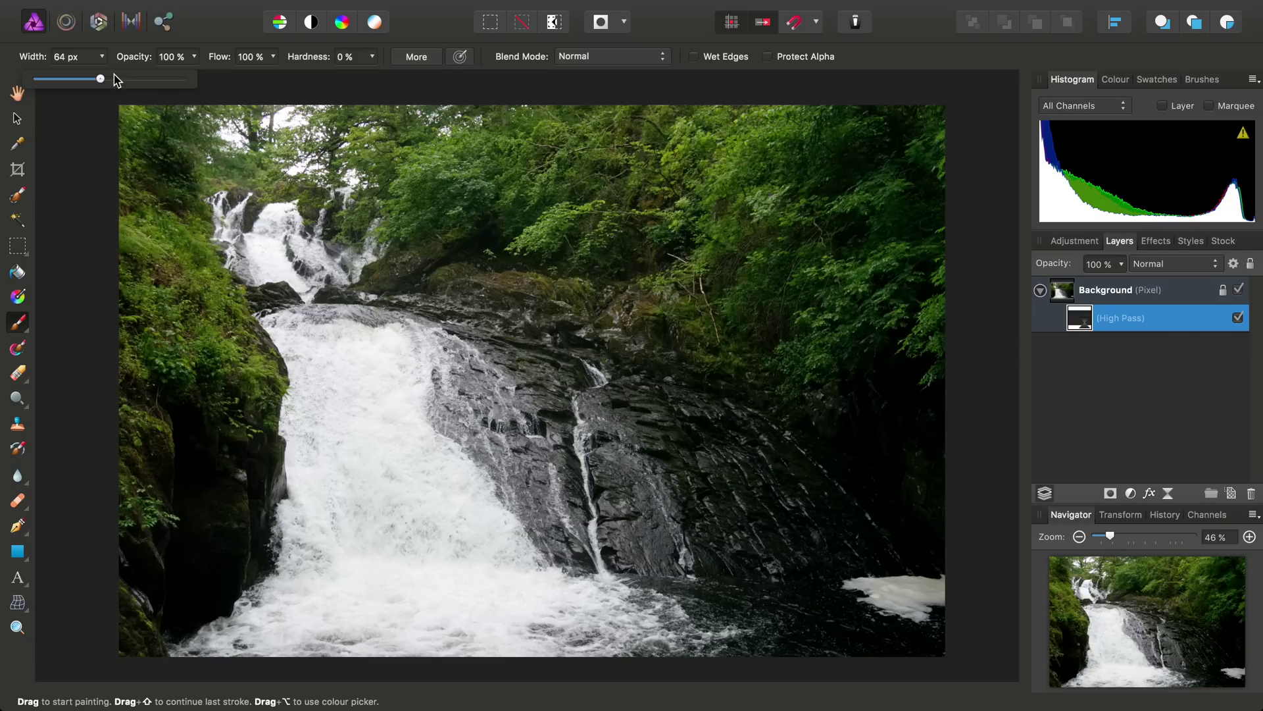
left_click_drag(102, 85, 169, 84)
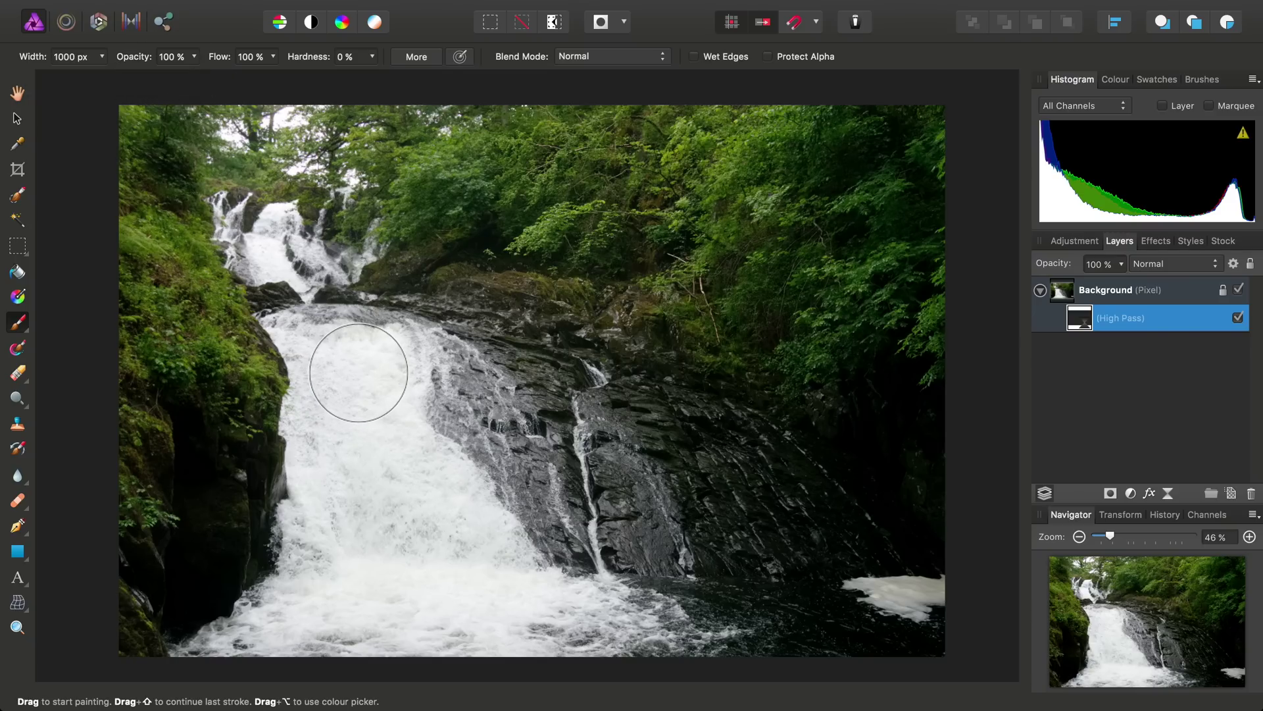
- Make white the painting colour and paint the sharpening onto the dark rocks
left_click(1117, 81)
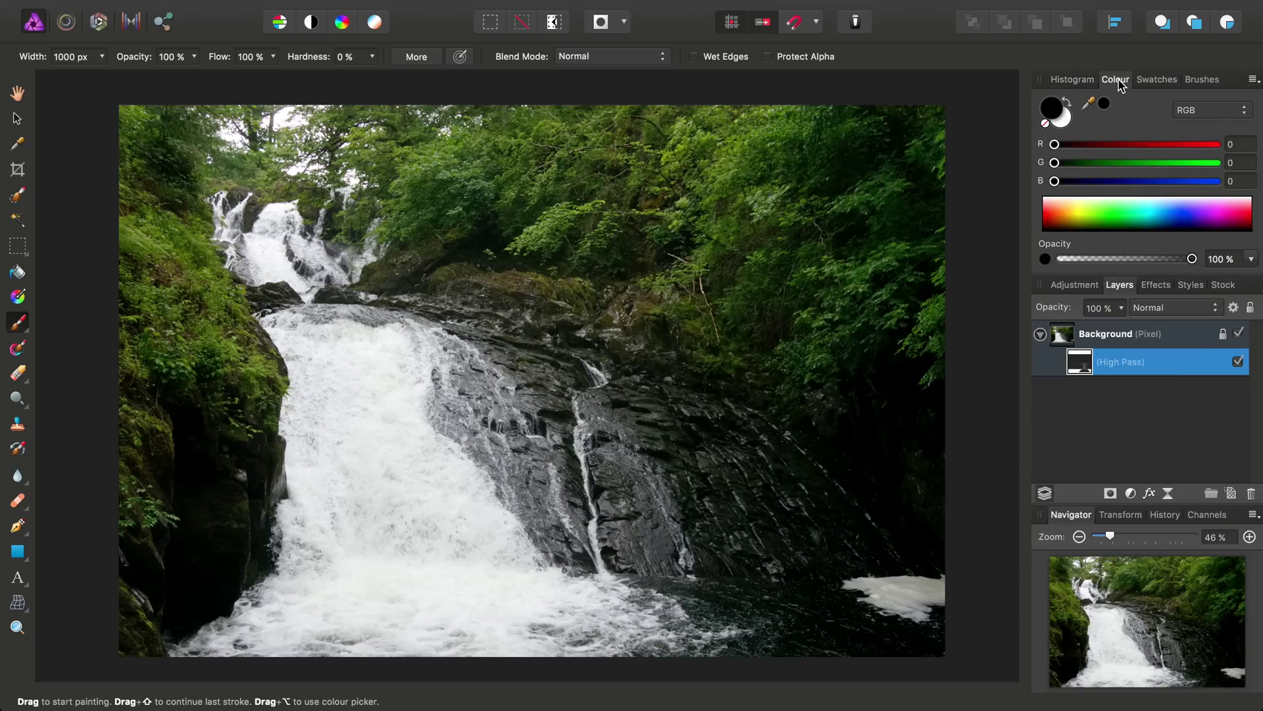
left_click(1067, 126)
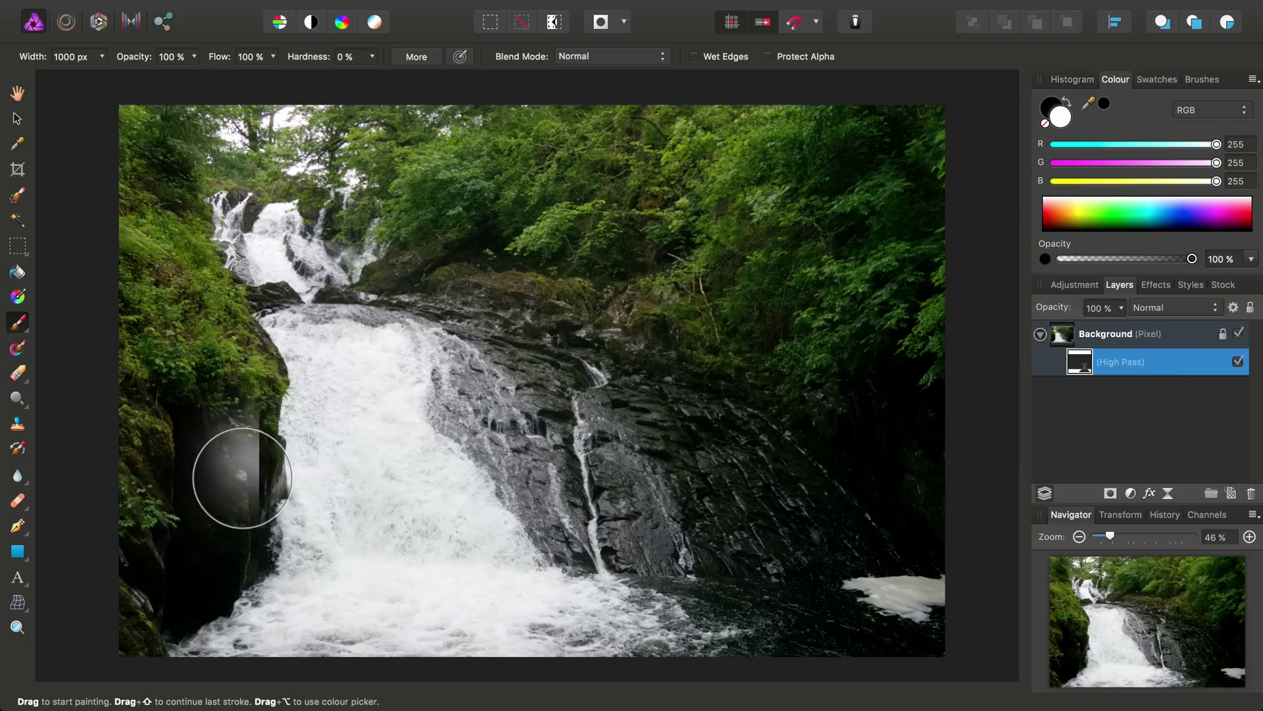
left_click(710, 411)
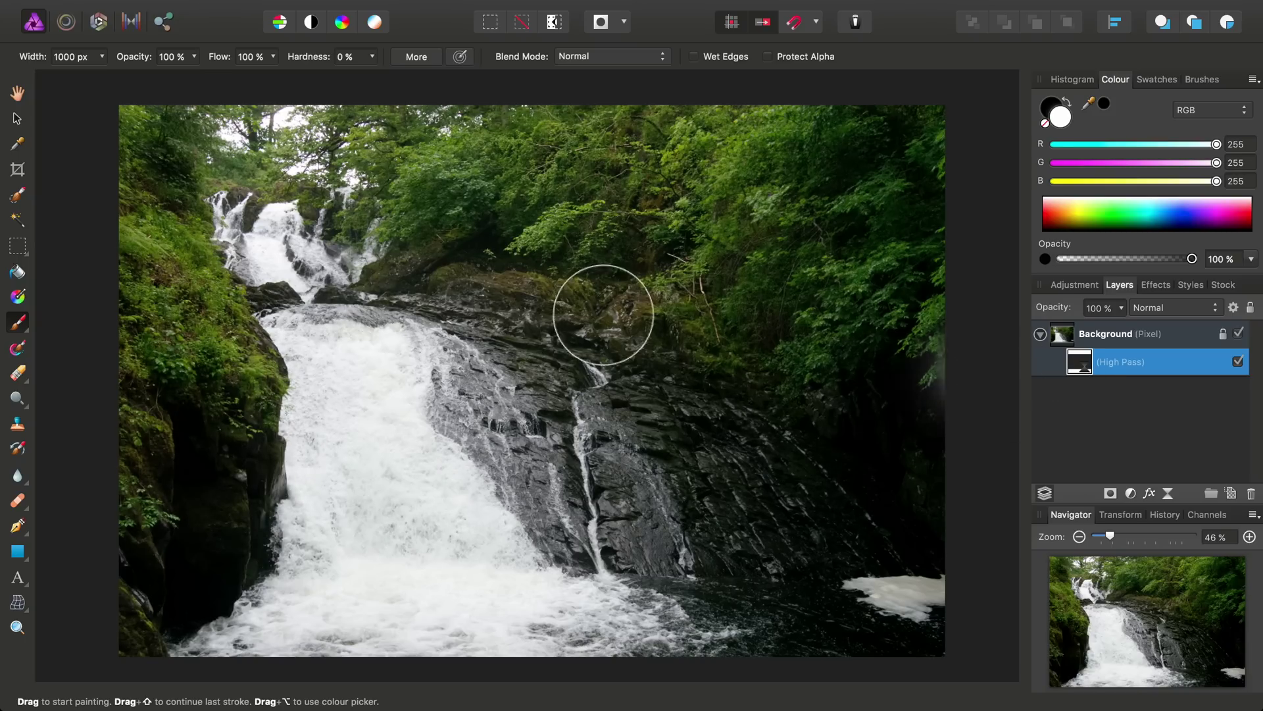
- Paint the mask over the upper falls, pool and lower falls; undo the right-hand stream stroke
mouse_move(277, 250)
left_mouse_down()
mouse_move(312, 263)
mouse_move(350, 392)
mouse_move(329, 367)
mouse_move(410, 361)
mouse_move(418, 396)
mouse_move(354, 442)
mouse_move(322, 347)
mouse_move(363, 487)
mouse_move(334, 492)
mouse_move(412, 485)
mouse_move(471, 516)
mouse_move(510, 571)
mouse_move(602, 619)
mouse_move(513, 619)
mouse_move(469, 640)
mouse_move(345, 638)
mouse_move(377, 571)
mouse_move(322, 567)
mouse_move(313, 520)
mouse_move(269, 607)
mouse_move(264, 657)
mouse_move(199, 665)
mouse_move(363, 649)
mouse_move(458, 615)
mouse_move(477, 579)
mouse_move(241, 552)
mouse_move(213, 608)
mouse_move(300, 486)
mouse_move(275, 535)
mouse_move(346, 515)
mouse_move(498, 509)
mouse_move(436, 444)
mouse_move(416, 376)
mouse_move(402, 417)
left_mouse_up()
scroll(513, 487, "up", 2)
mouse_move(514, 487)
left_mouse_down()
mouse_move(473, 359)
mouse_move(408, 294)
mouse_move(345, 276)
mouse_move(358, 280)
mouse_move(329, 251)
mouse_move(506, 450)
left_mouse_up()
scroll(500, 493, "down", 5)
scroll(500, 494, "right", 4)
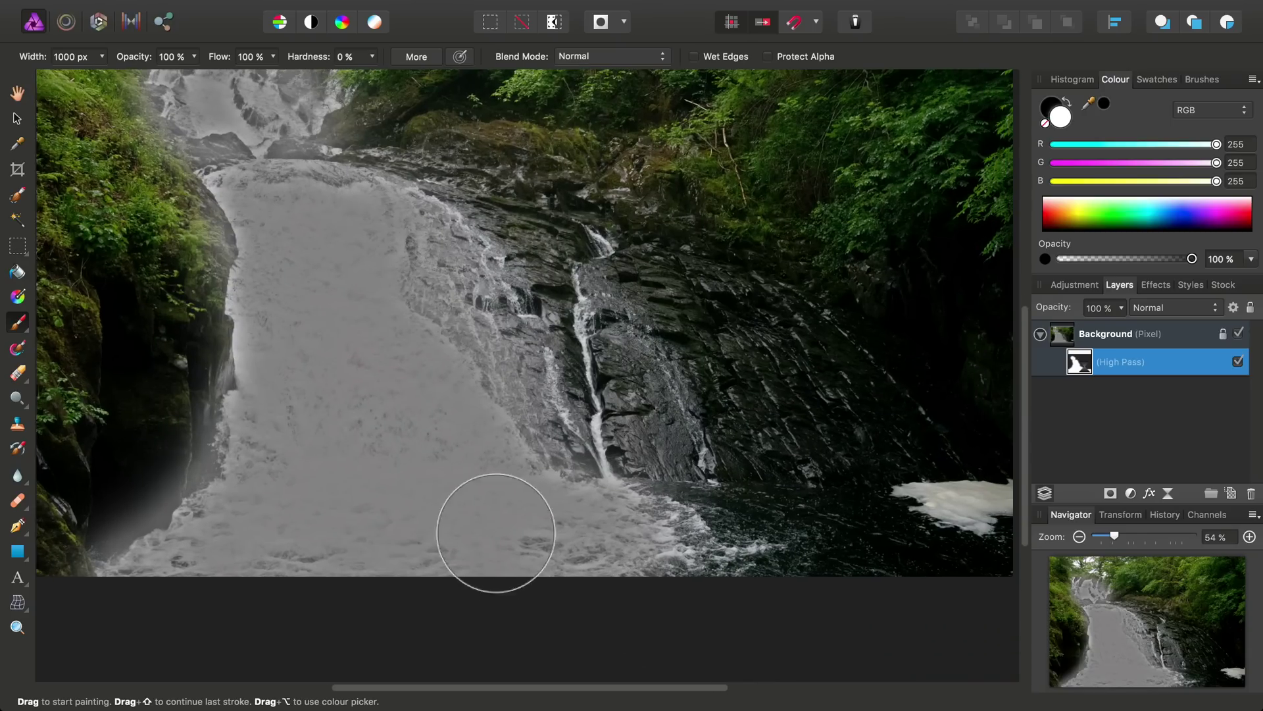
mouse_move(494, 536)
left_mouse_down()
mouse_move(686, 568)
mouse_move(509, 517)
mouse_move(455, 410)
mouse_move(438, 263)
mouse_move(402, 216)
mouse_move(376, 242)
mouse_move(437, 324)
mouse_move(532, 387)
mouse_move(562, 465)
mouse_move(502, 478)
mouse_move(402, 233)
mouse_move(355, 262)
mouse_move(478, 368)
mouse_move(403, 268)
mouse_move(545, 384)
mouse_move(538, 335)
mouse_move(517, 393)
mouse_move(549, 470)
mouse_move(355, 272)
mouse_move(378, 253)
mouse_move(319, 271)
mouse_move(281, 328)
mouse_move(275, 364)
left_mouse_up()
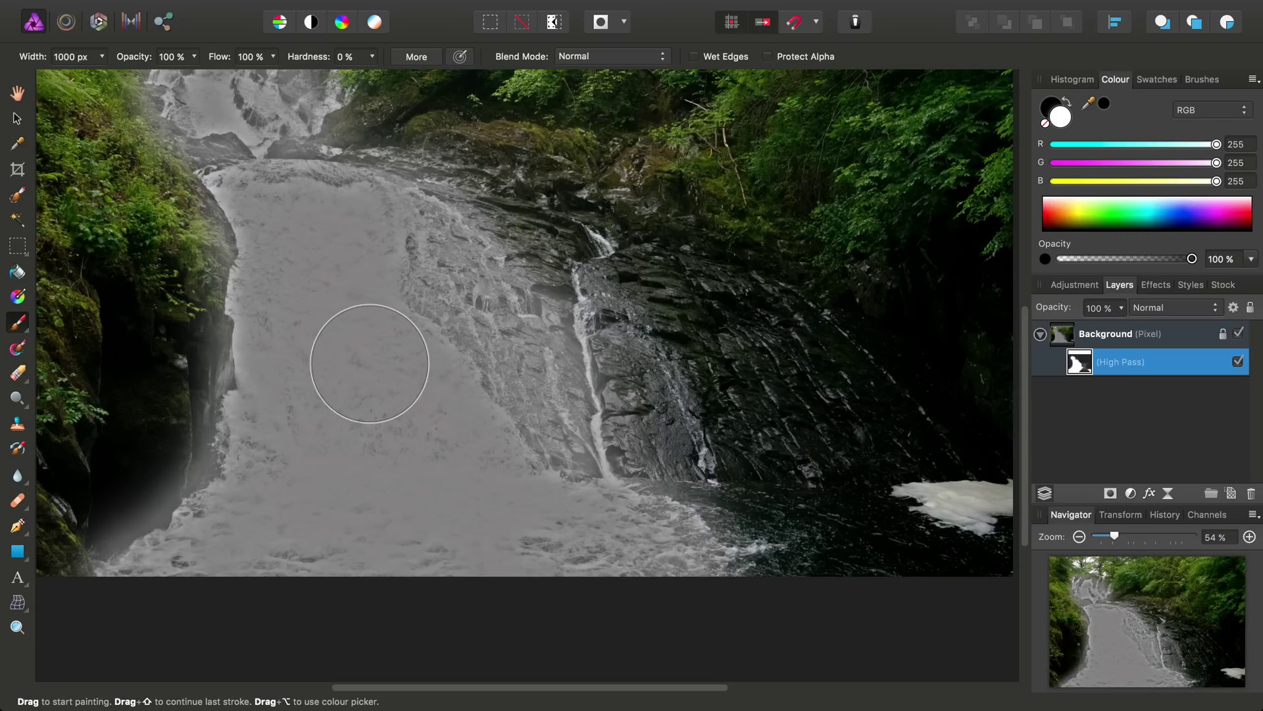
scroll(460, 368, "up", 3)
scroll(461, 369, "left", 4)
left_click_drag(695, 394, 722, 395)
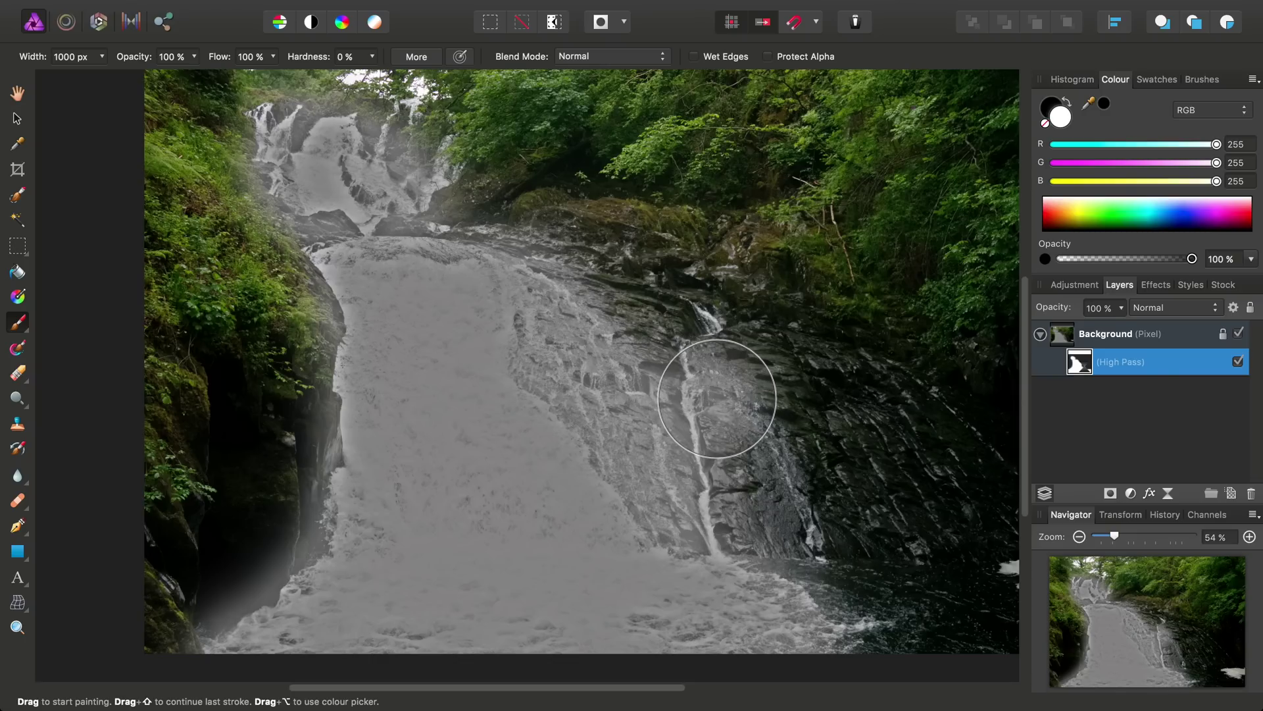
key("super+z")
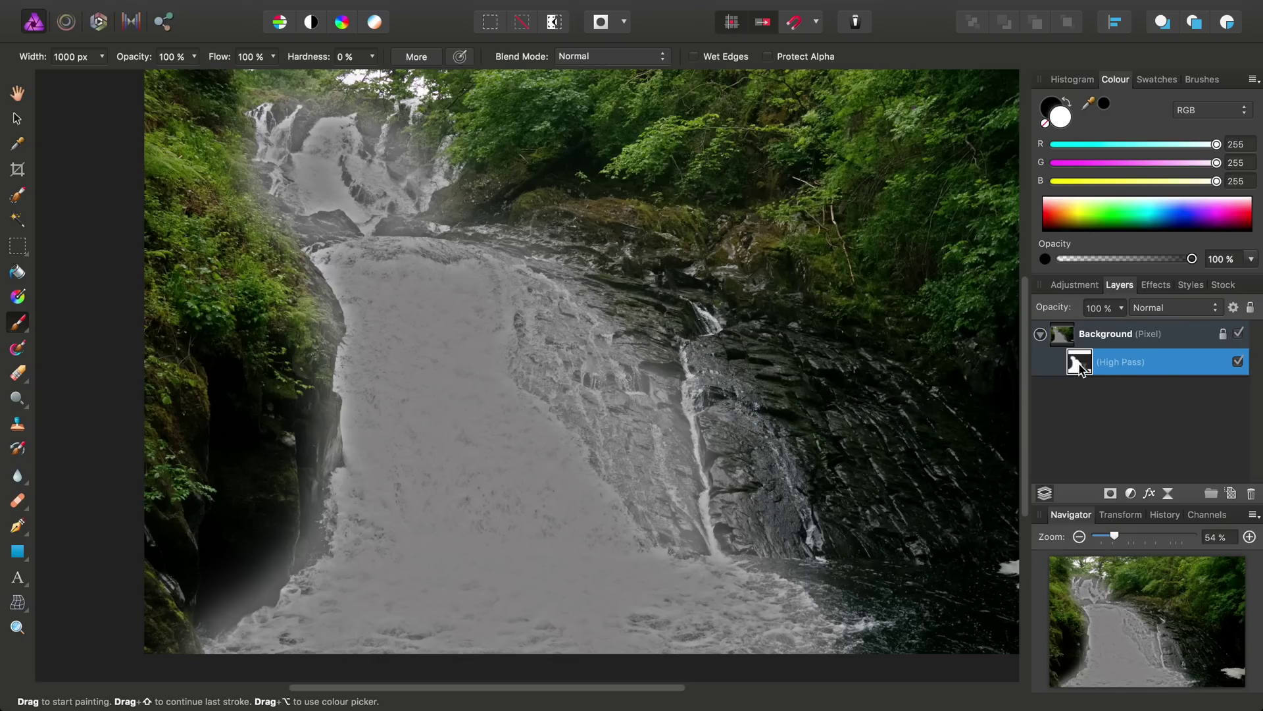
- Set the High Pass layer's blend mode to Hard Light
left_click(1178, 307)
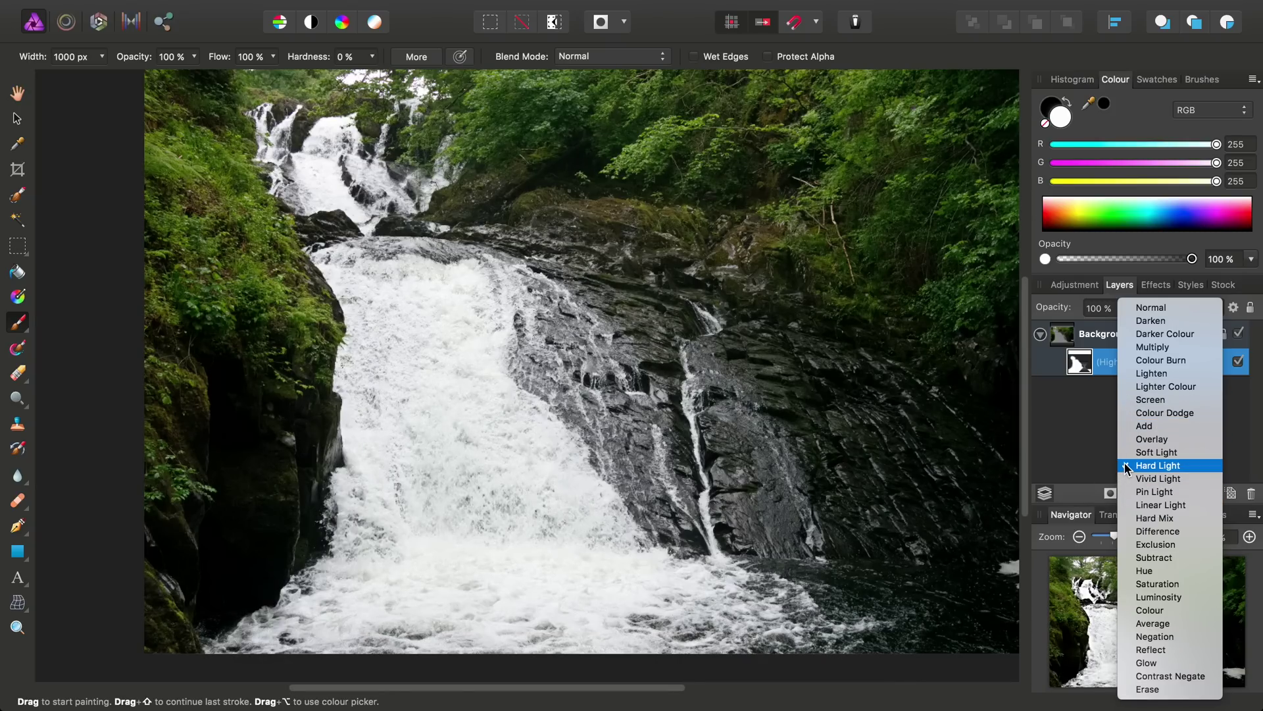
left_click(1158, 465)
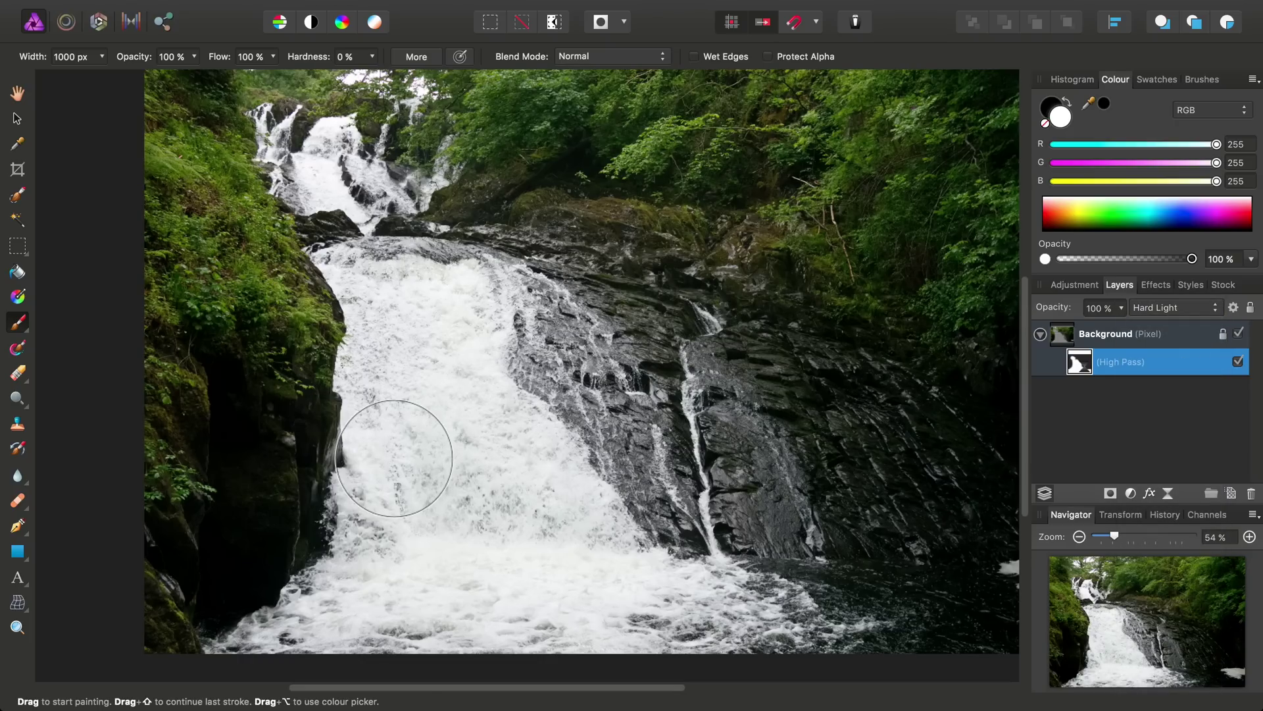
scroll(442, 387, "up", 5)
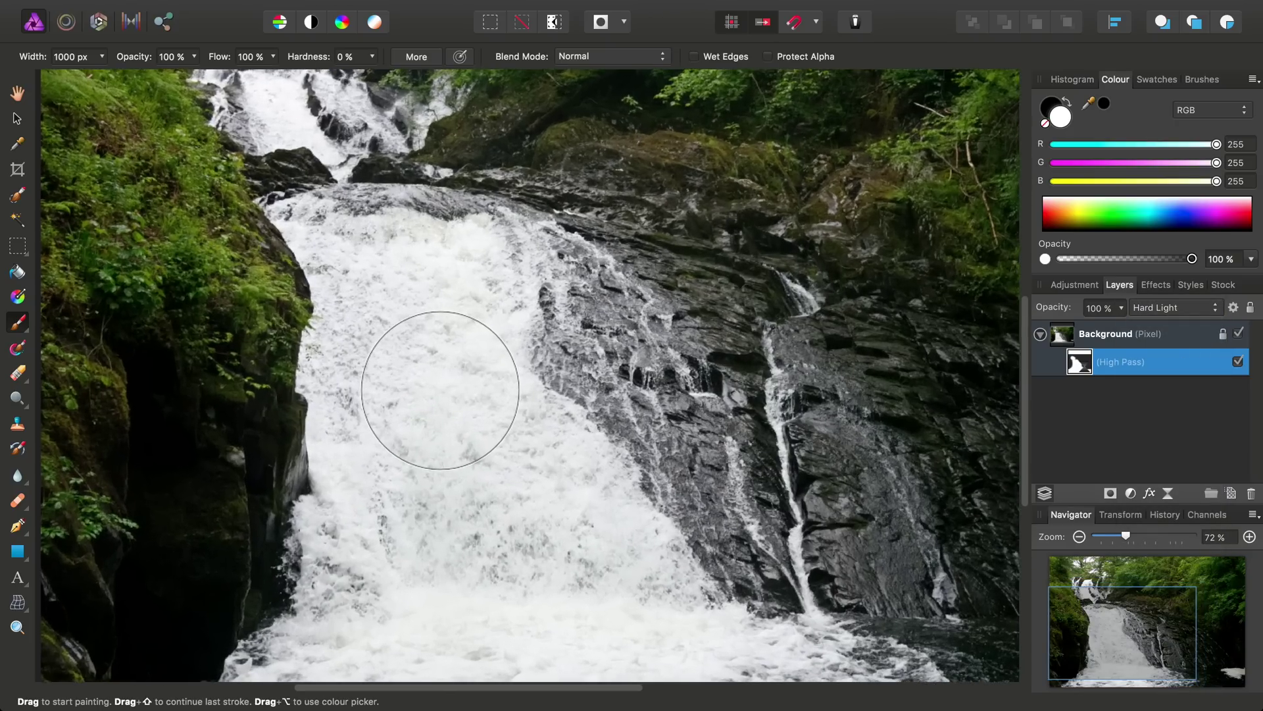
scroll(521, 459, "down", 2)
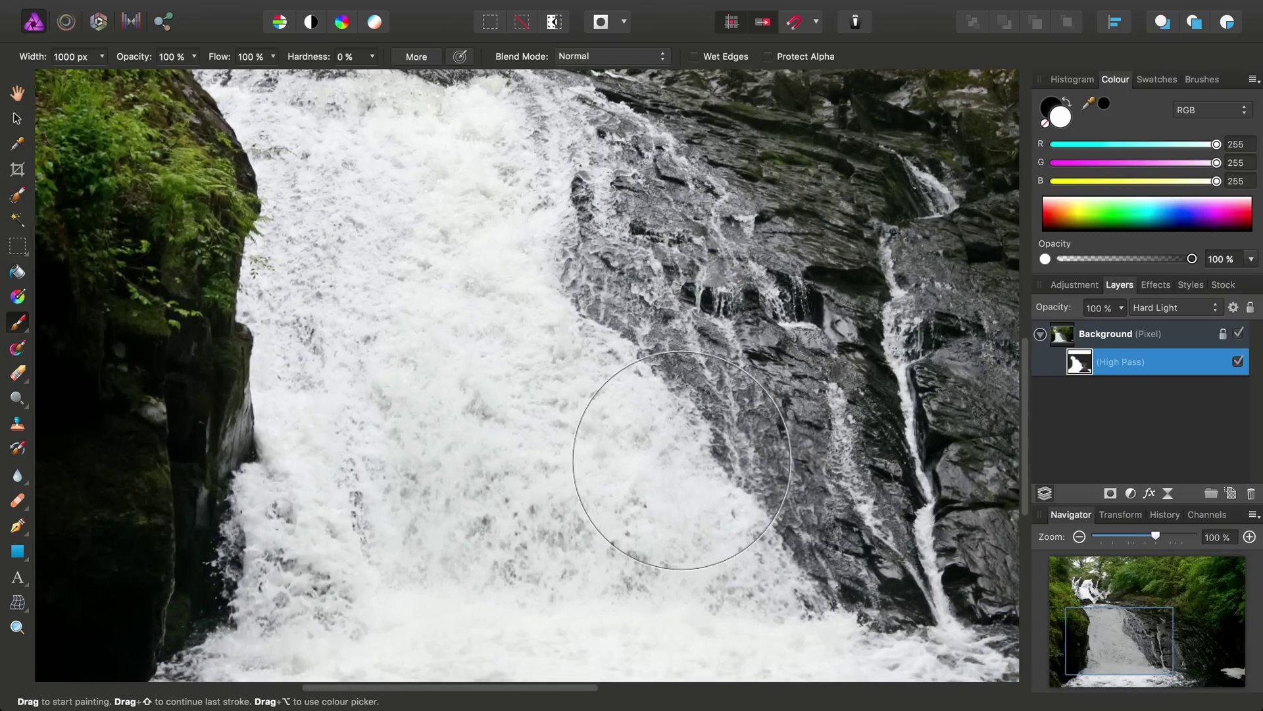
- Compare the High Pass effect hidden and shown, then fit the photo and delete the layer
left_click(1237, 362)
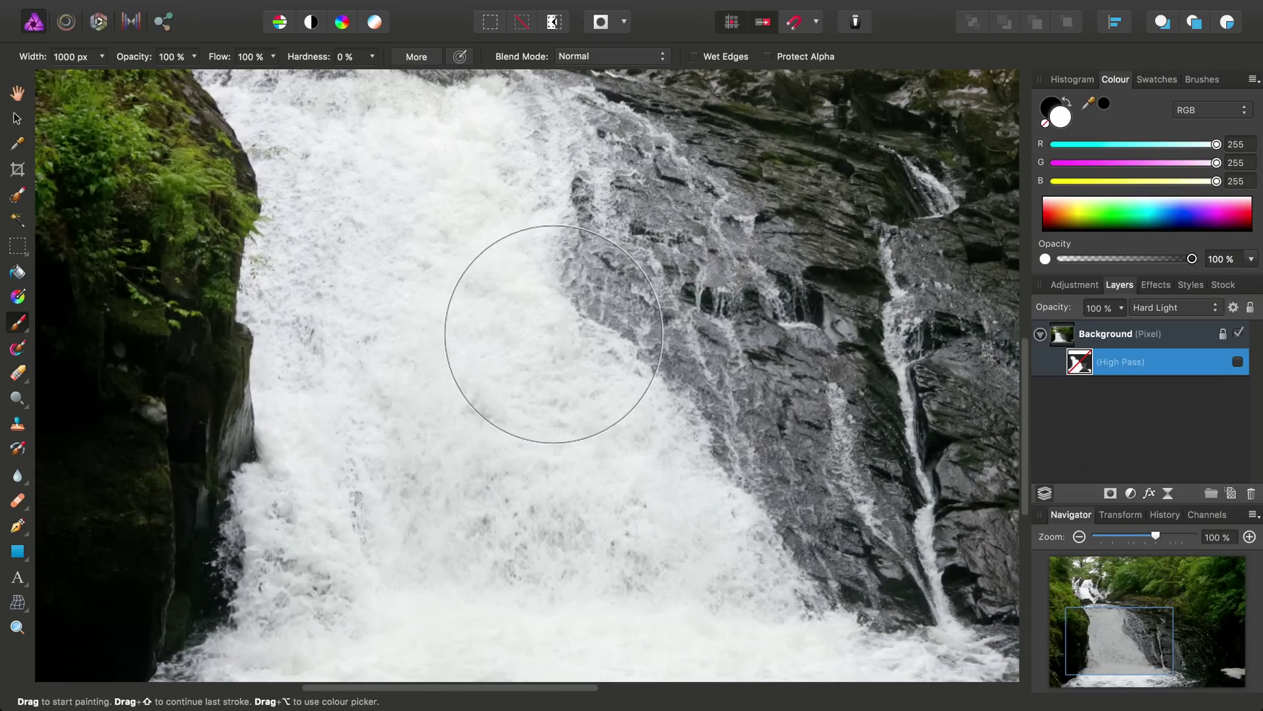
scroll(530, 330, "down", 3)
scroll(548, 315, "up", 6)
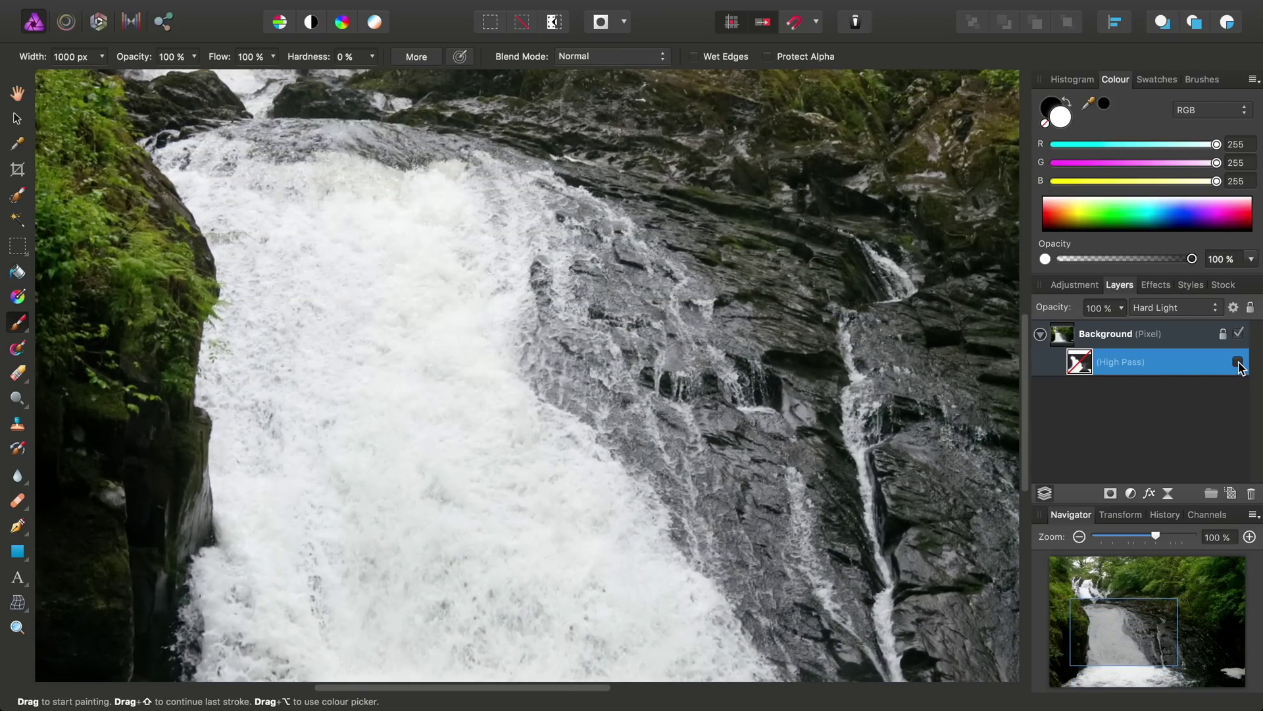
left_click(1238, 362)
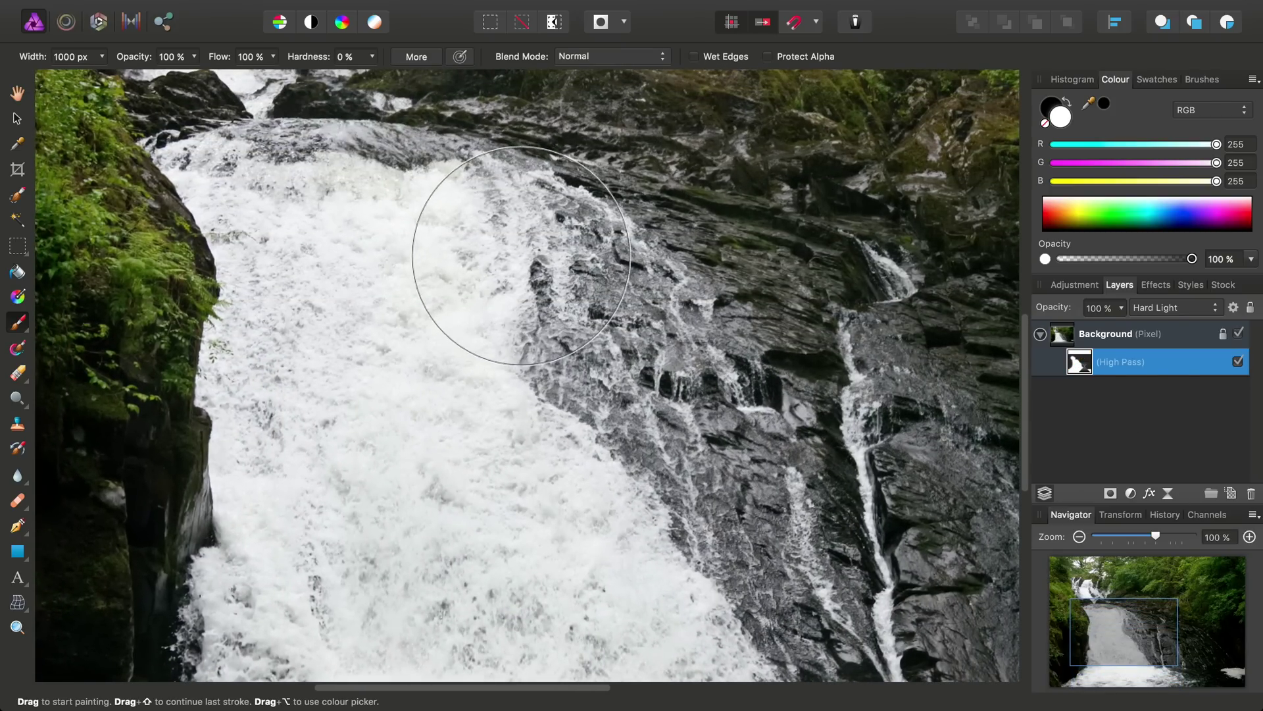
scroll(530, 367, "down", 3)
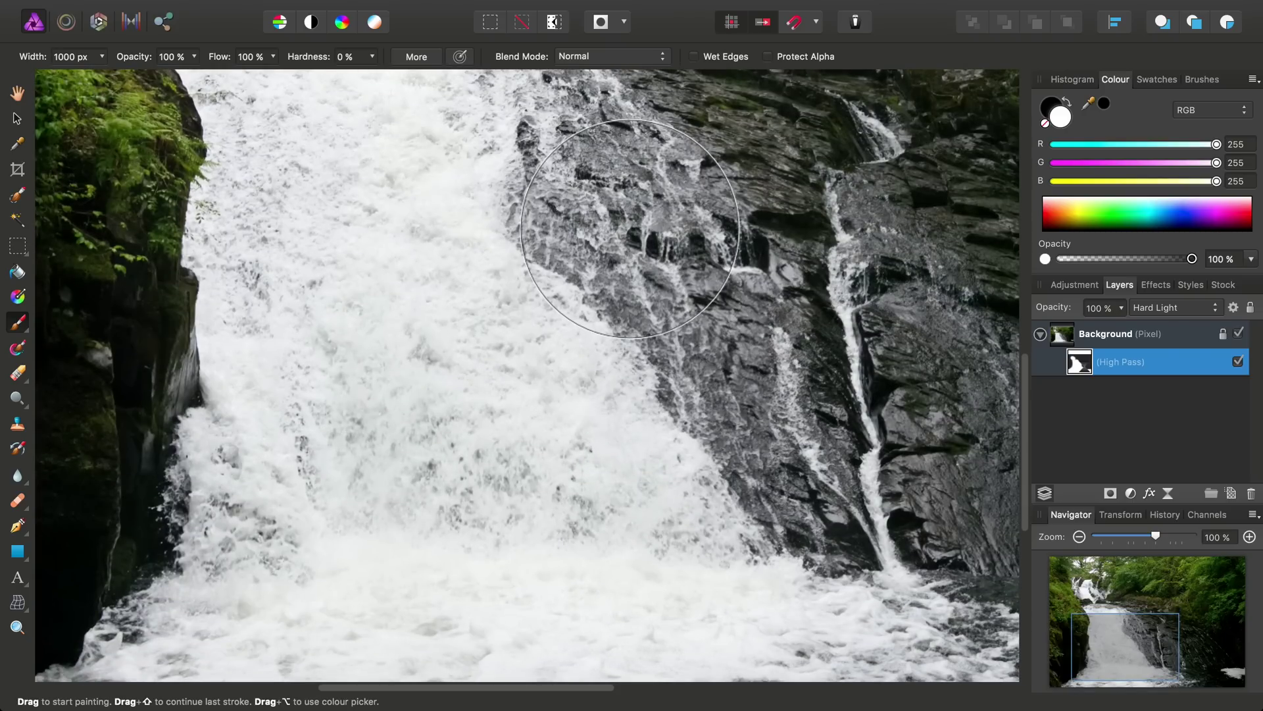
scroll(711, 459, "up", 3)
scroll(710, 458, "up", 5)
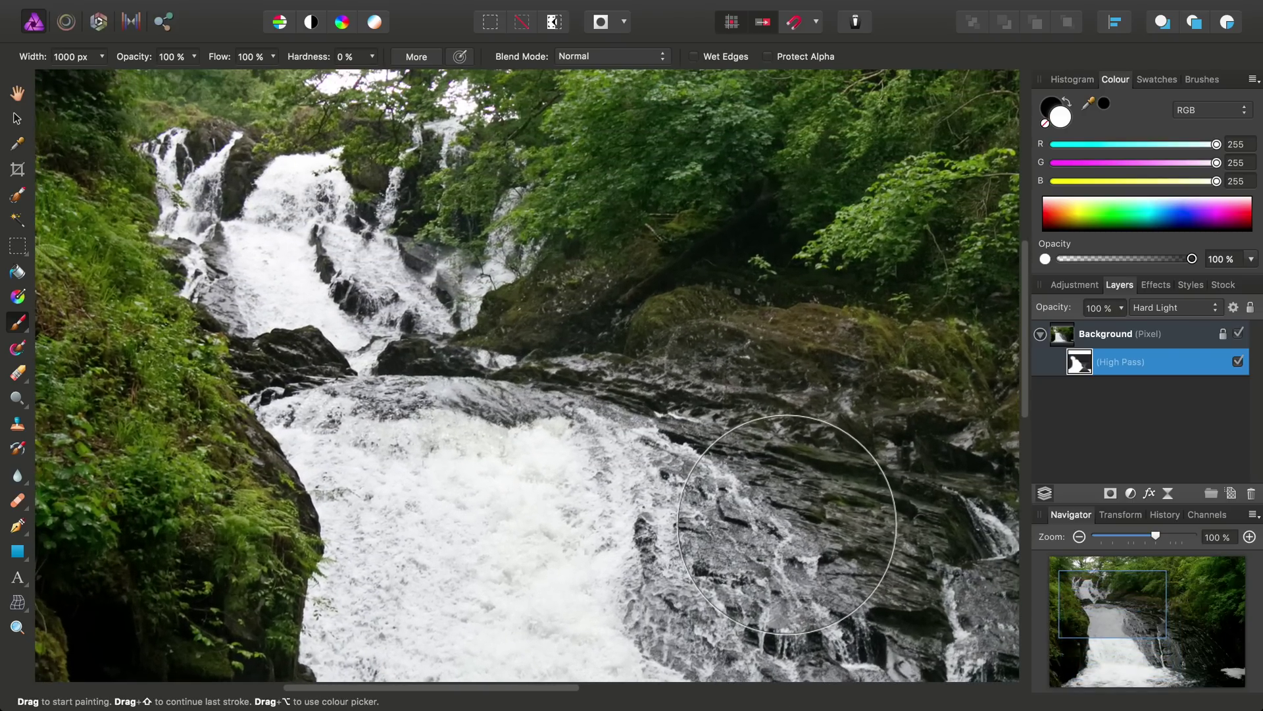
key("super+0")
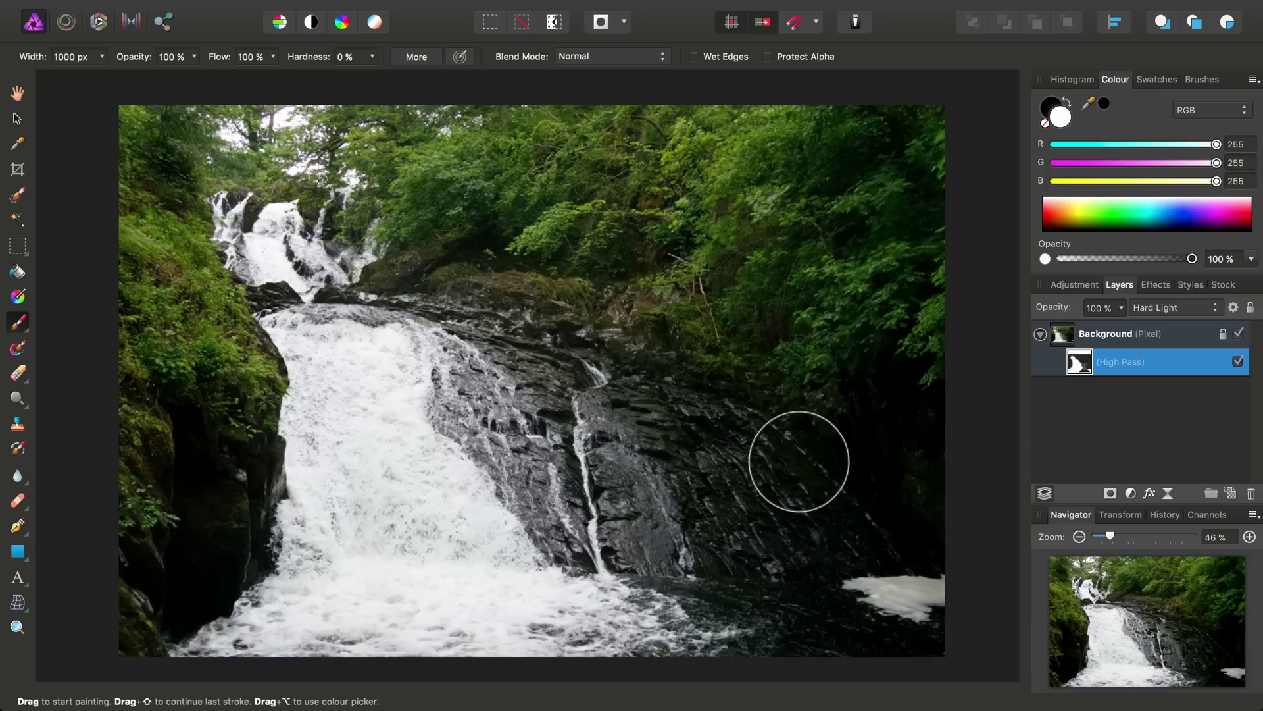
key("Delete")
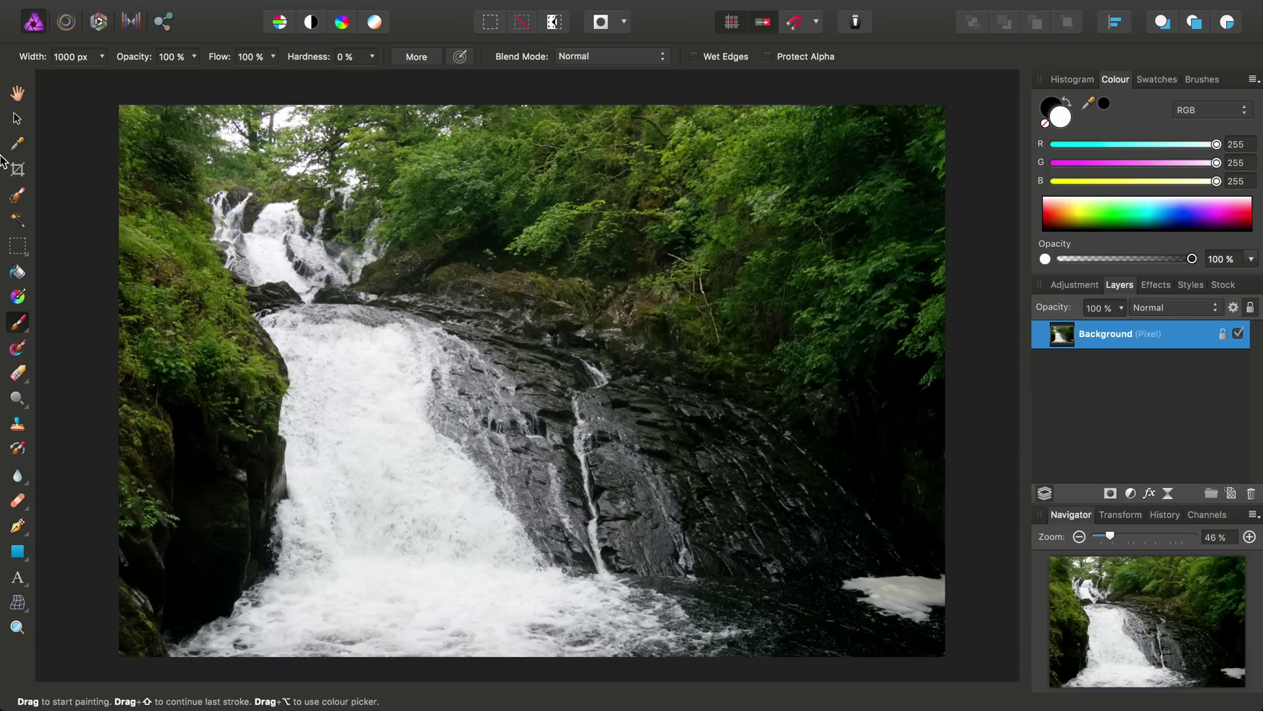
- Switch to the Hand tool and duplicate the Background layer with Layer > Duplicate
left_click(19, 95)
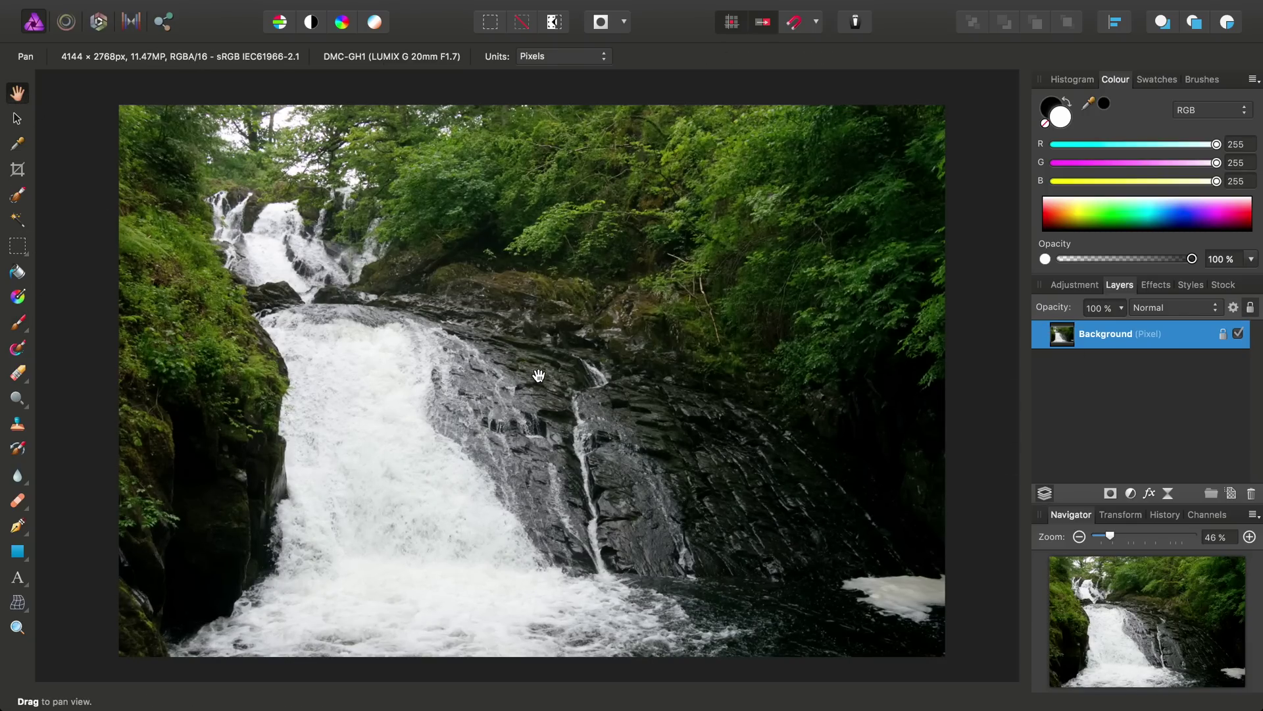
left_click(378, 9)
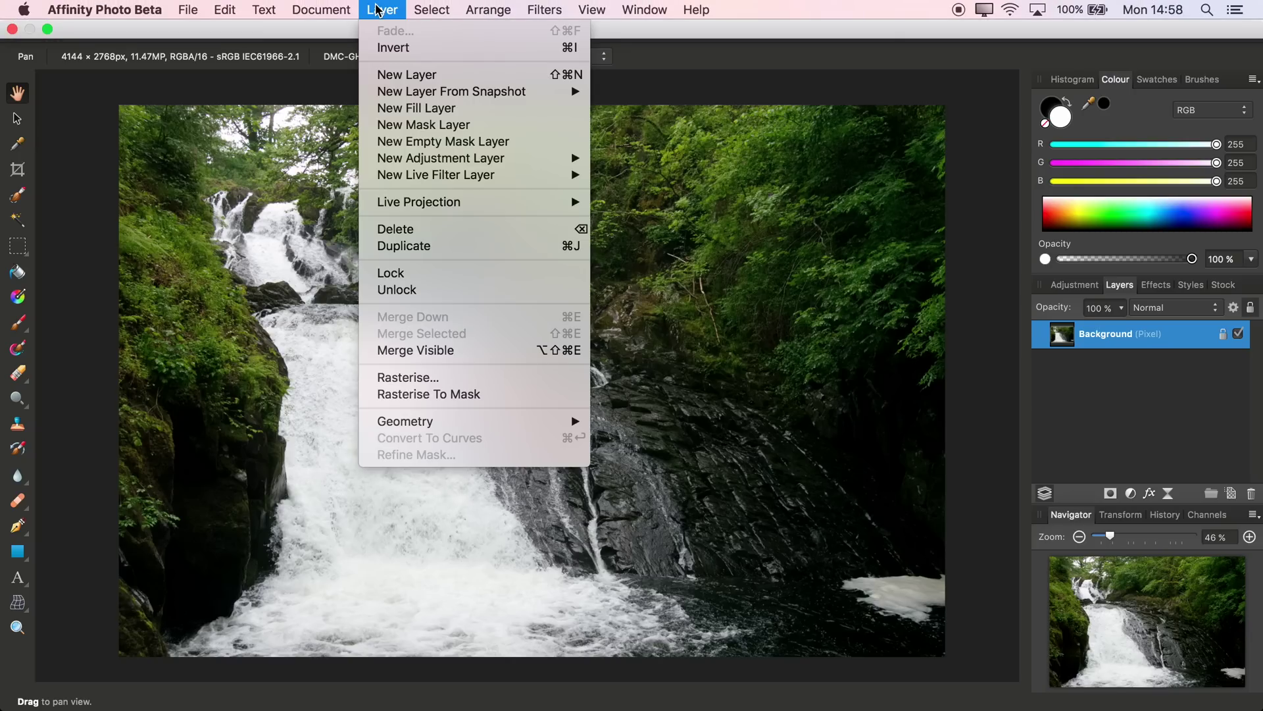
left_click(408, 248)
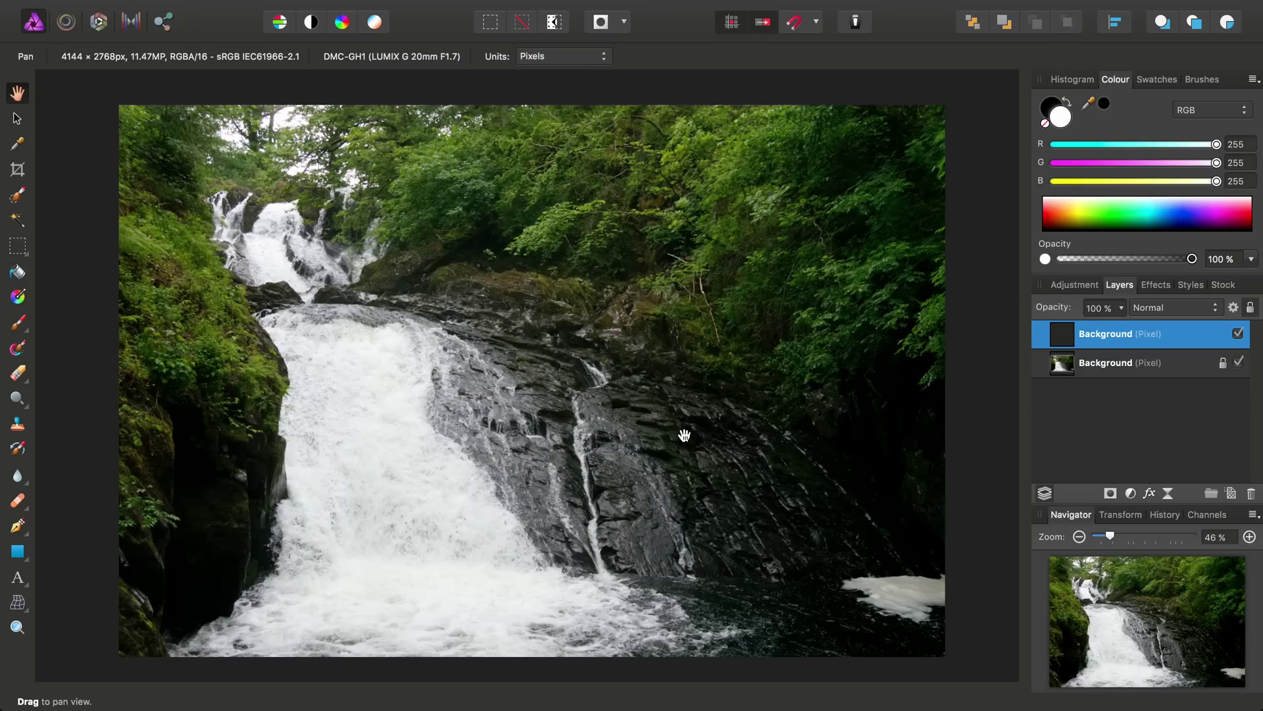
- Tone-map the duplicate with Tone Compression at 0% and Local Contrast at 100%
left_click(132, 23)
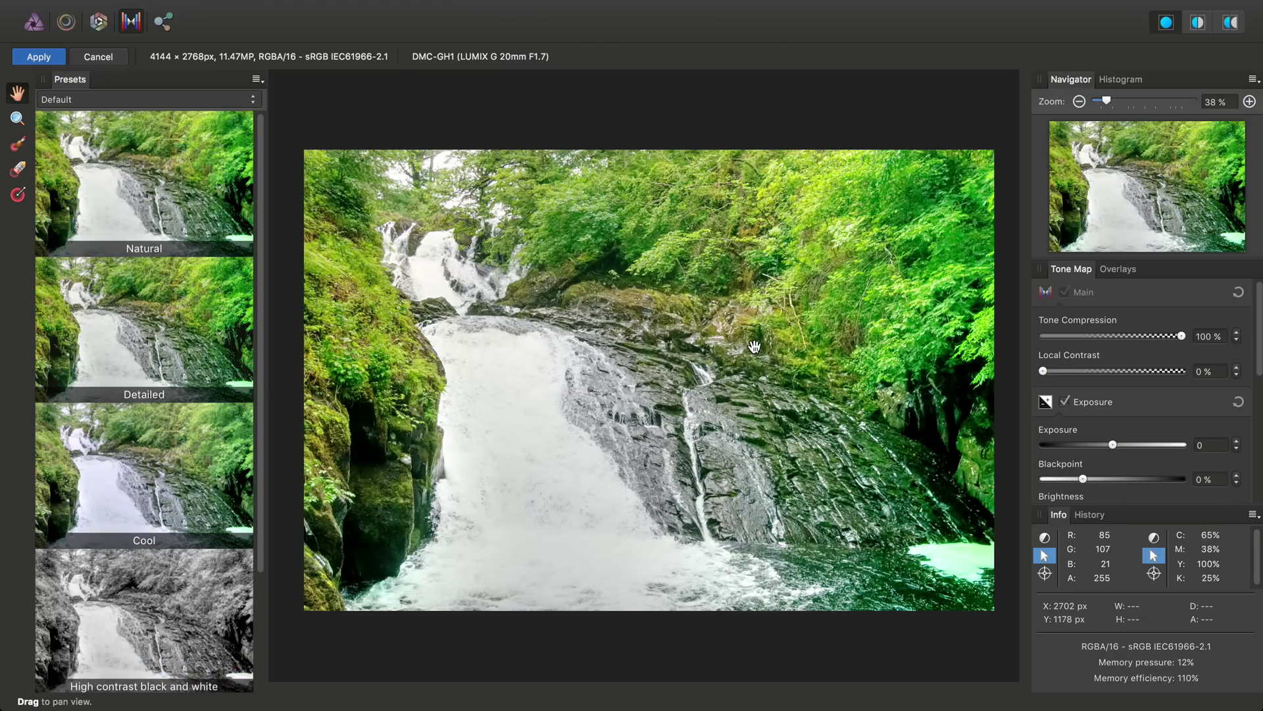
left_click_drag(1180, 336, 1035, 347)
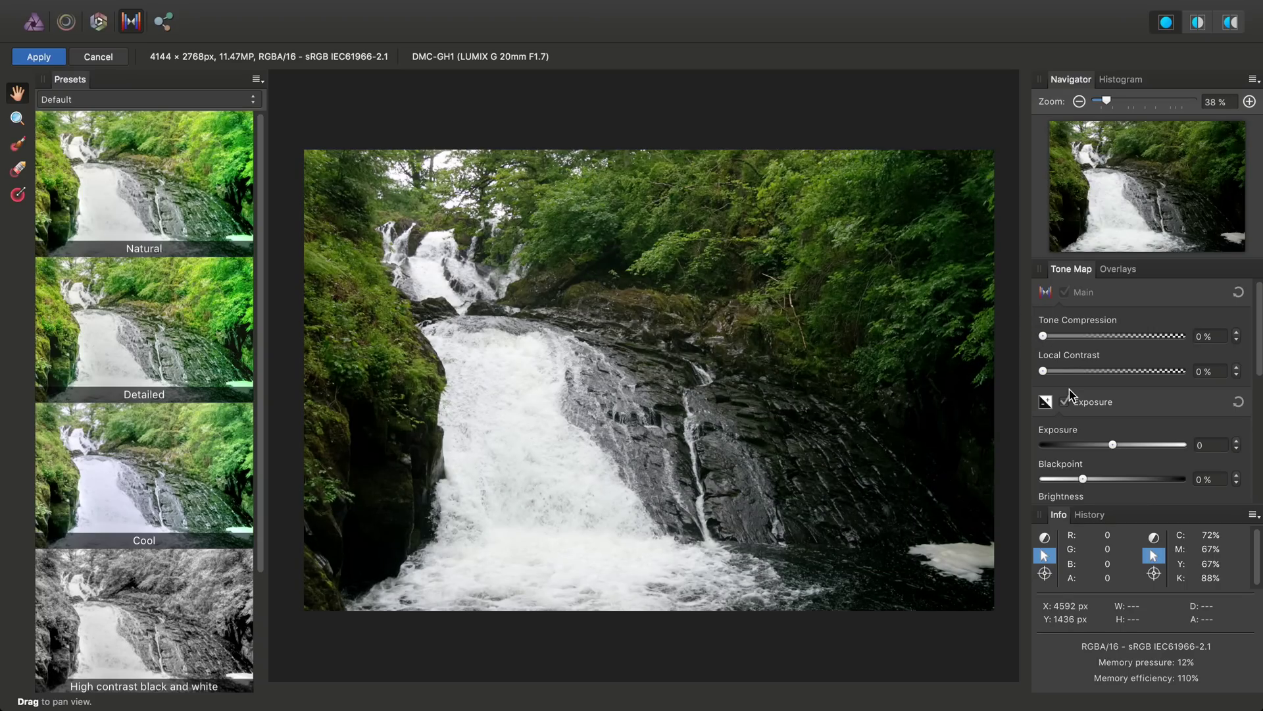
left_click_drag(1043, 371, 1193, 381)
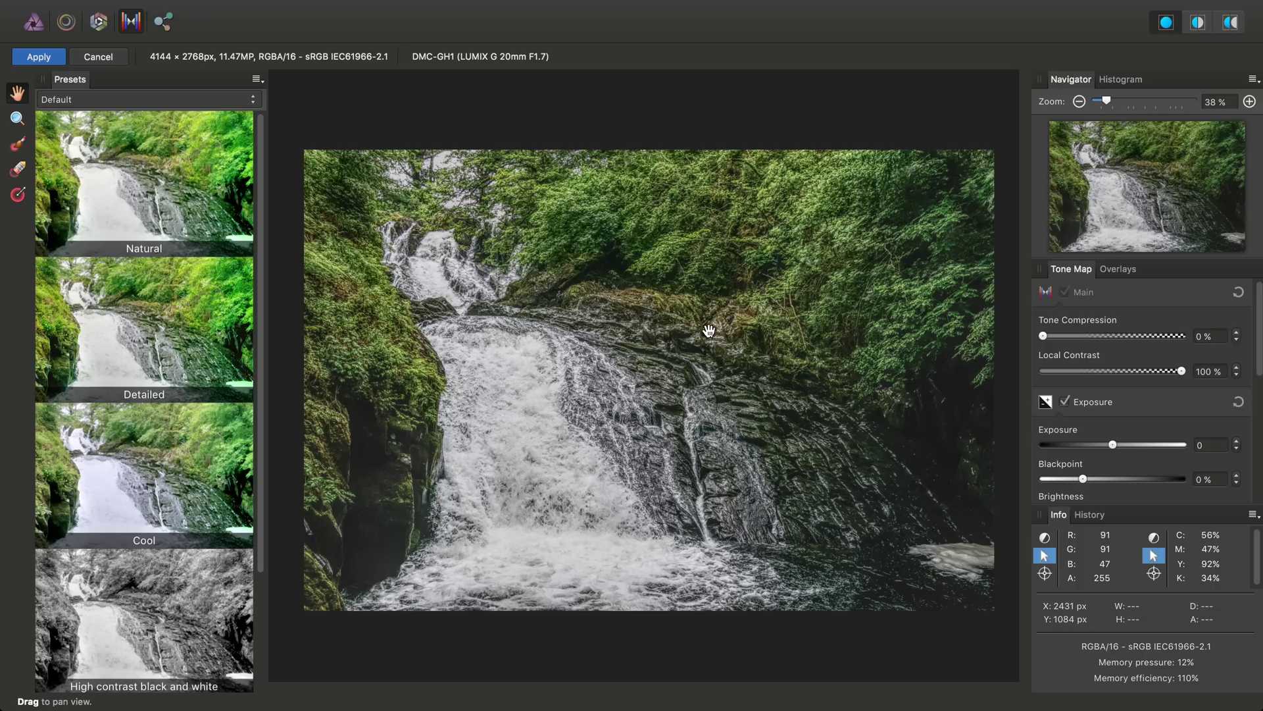
scroll(572, 443, "up", 5)
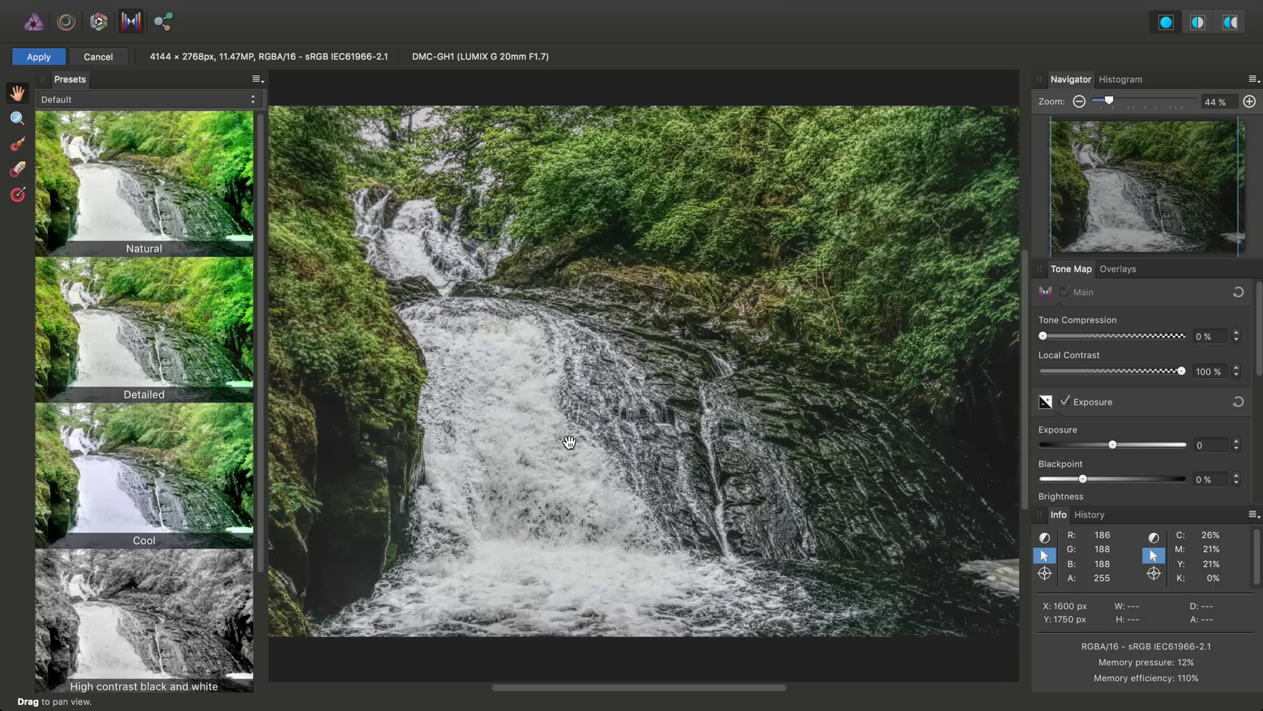
left_click_drag(509, 283, 600, 475)
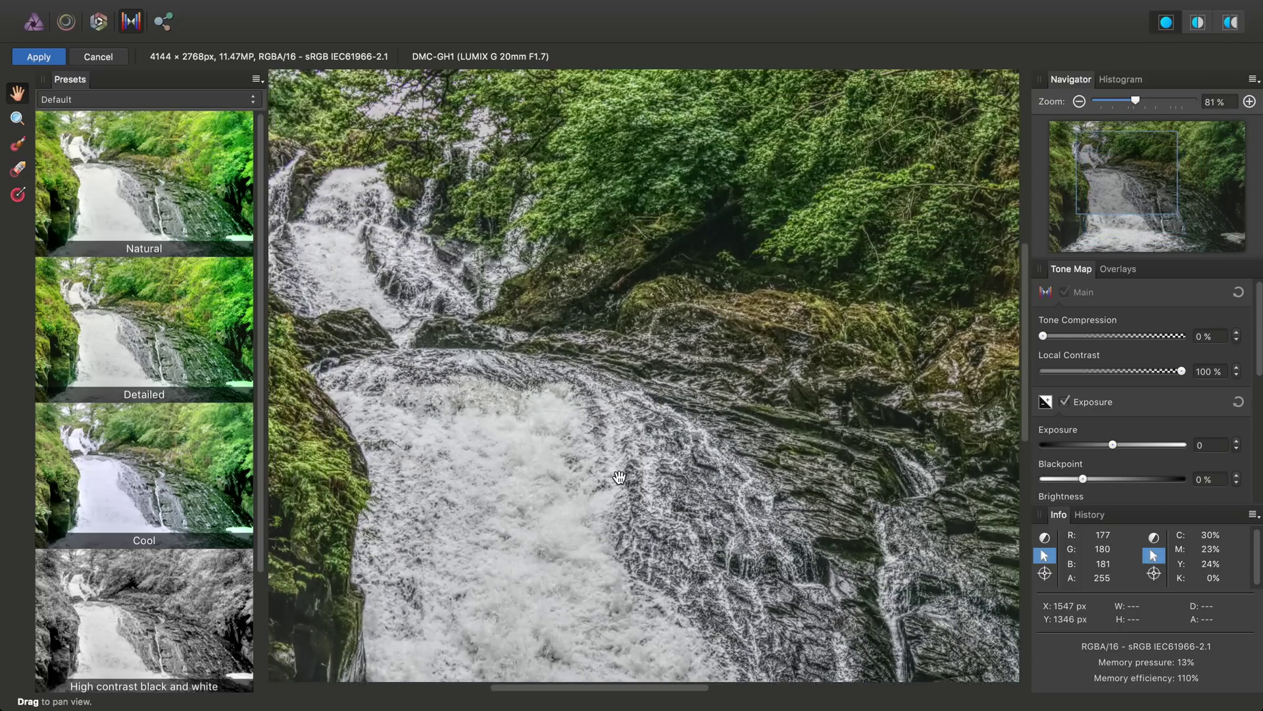
scroll(612, 524, "down", 5)
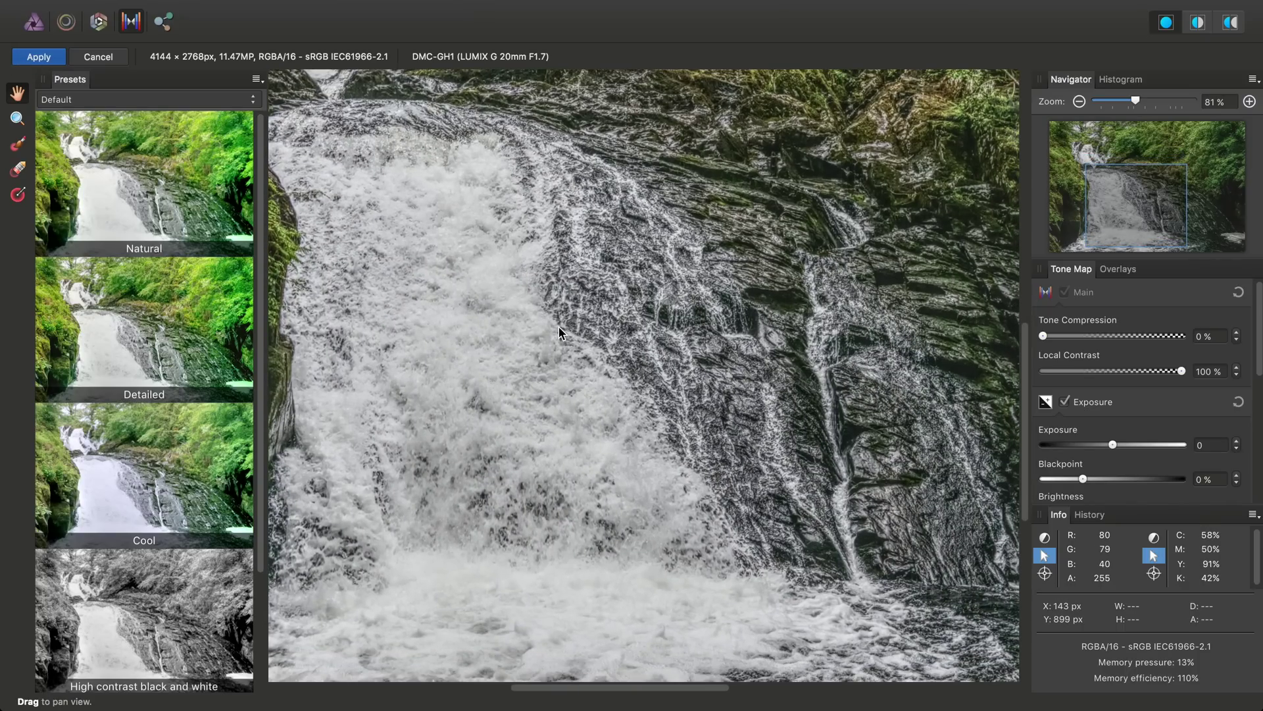
- Apply the tone map and fit the whole photo in the window
key("Return")
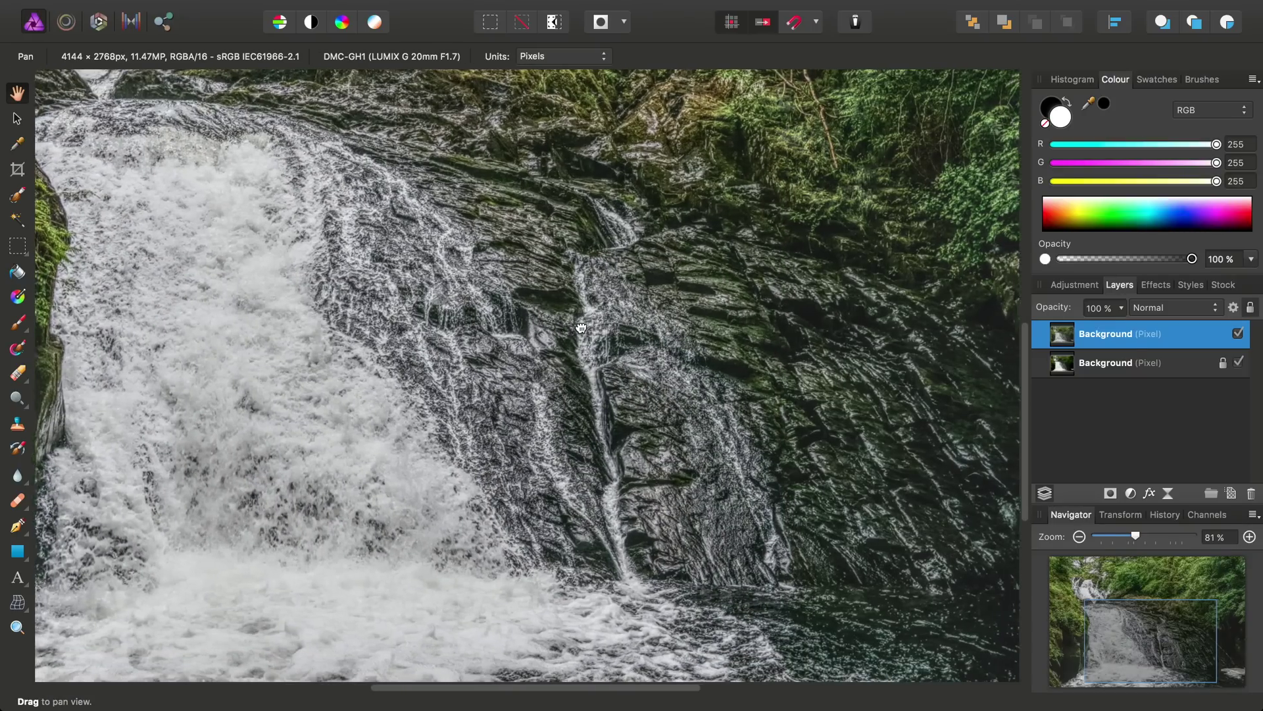
left_click_drag(558, 330, 735, 366)
key("super+0")
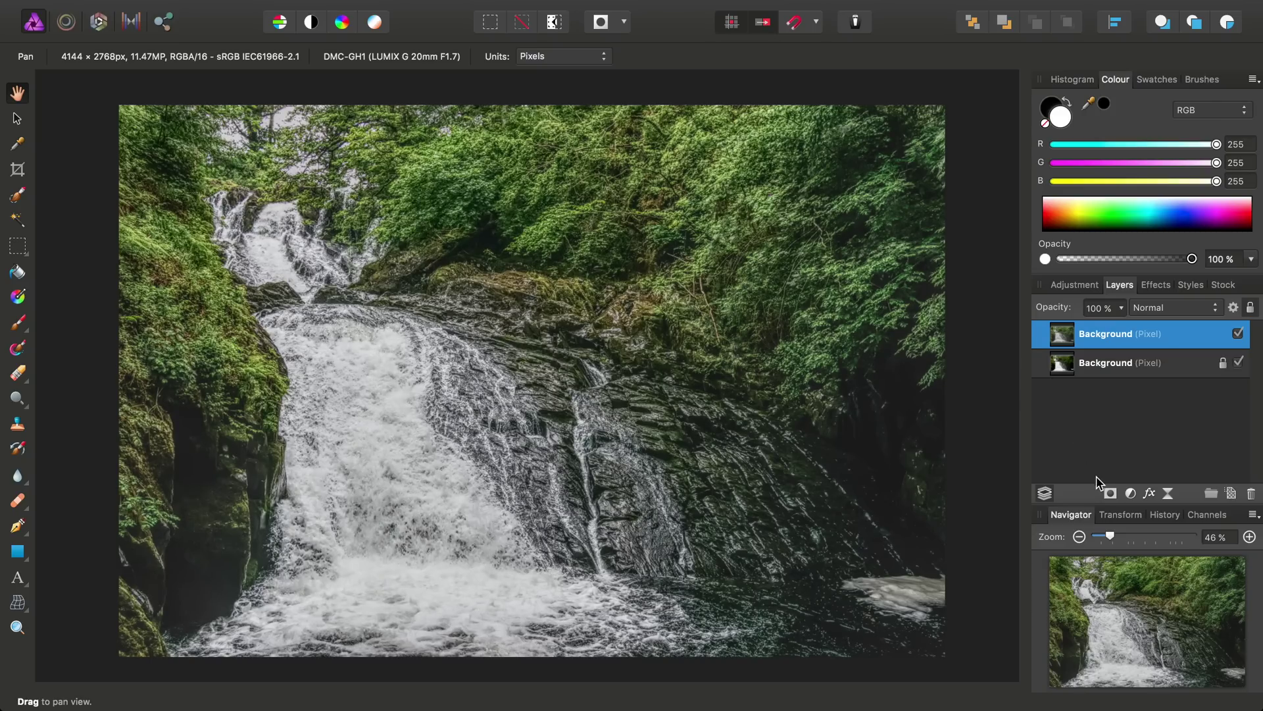
- Add a mask to the tone-mapped top layer and invert it to hide the effect
left_click(1110, 493)
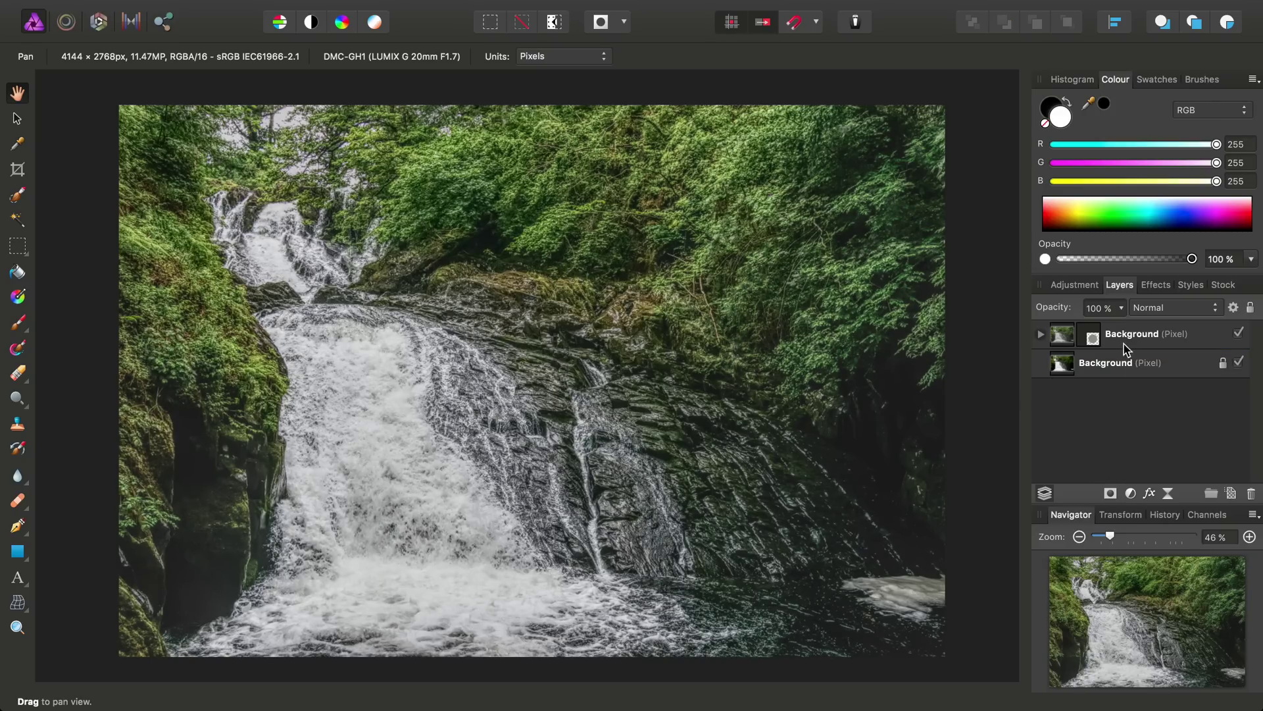
left_click(1040, 334)
left_click(1081, 366)
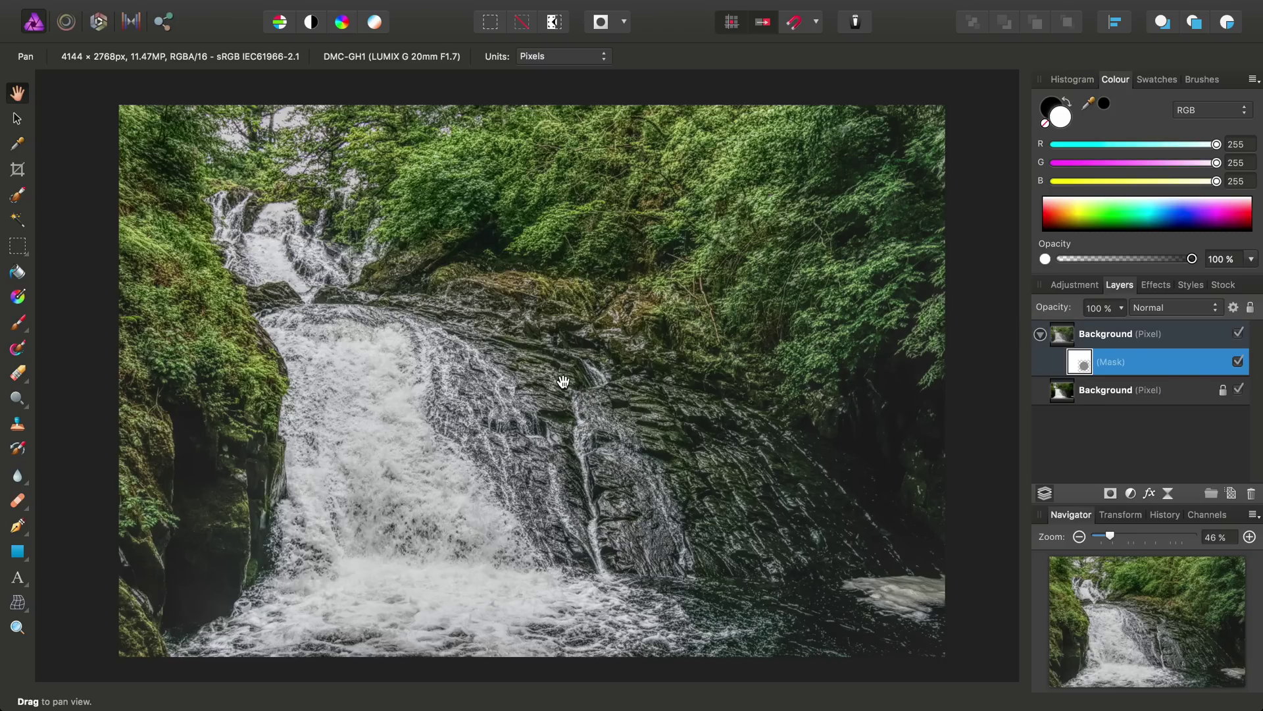
left_click(381, 10)
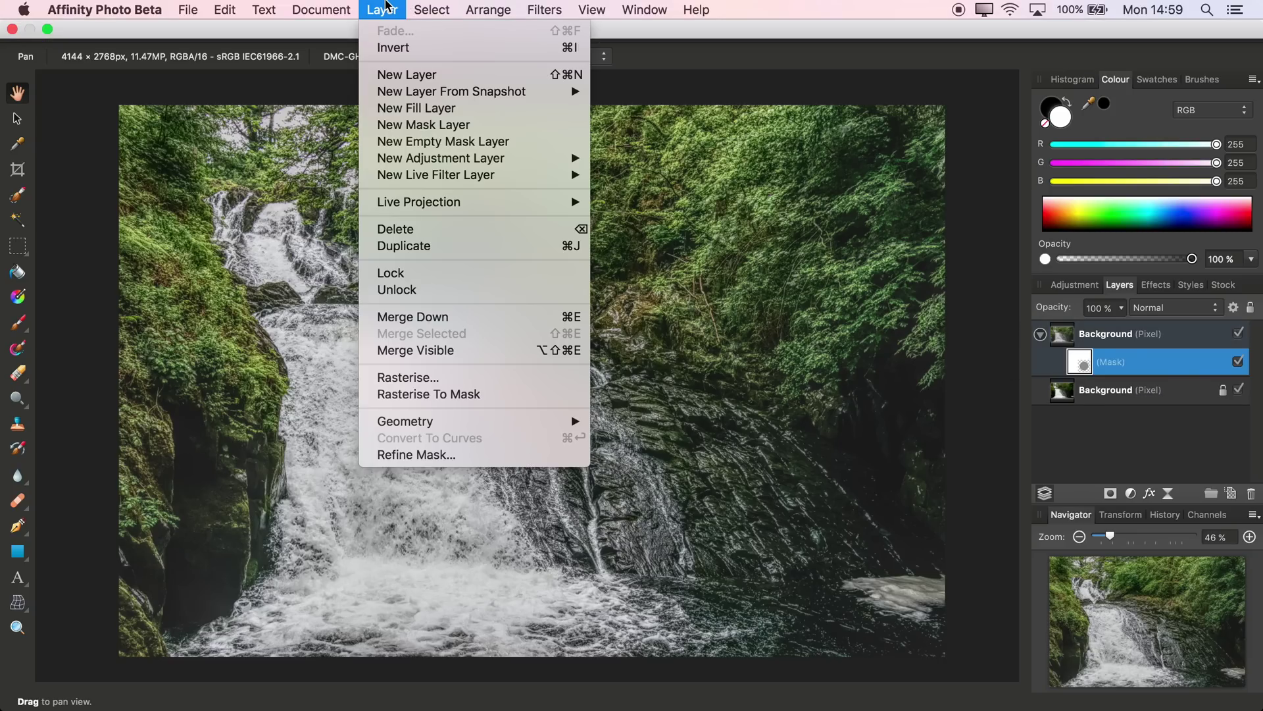
left_click(387, 49)
left_click_drag(166, 431, 229, 396)
- Switch to the soft Paint Brush tool
left_click(18, 322)
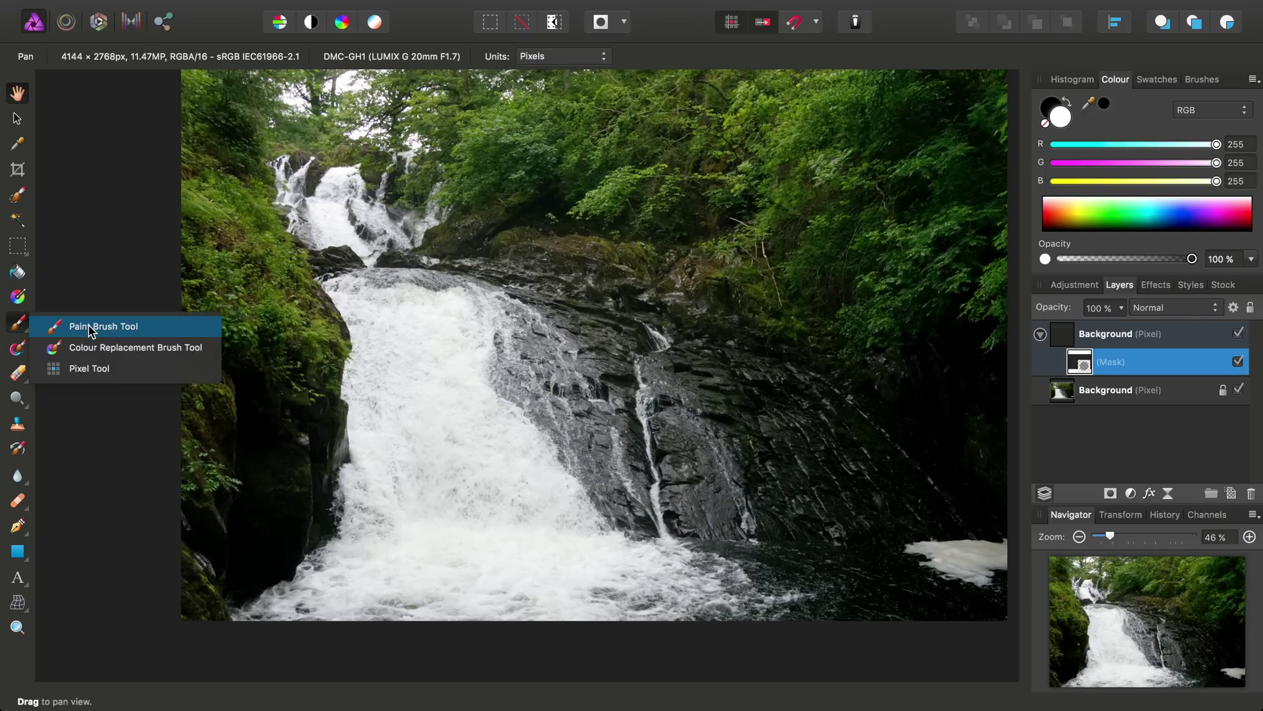
left_click(90, 327)
scroll(466, 375, "right", 3)
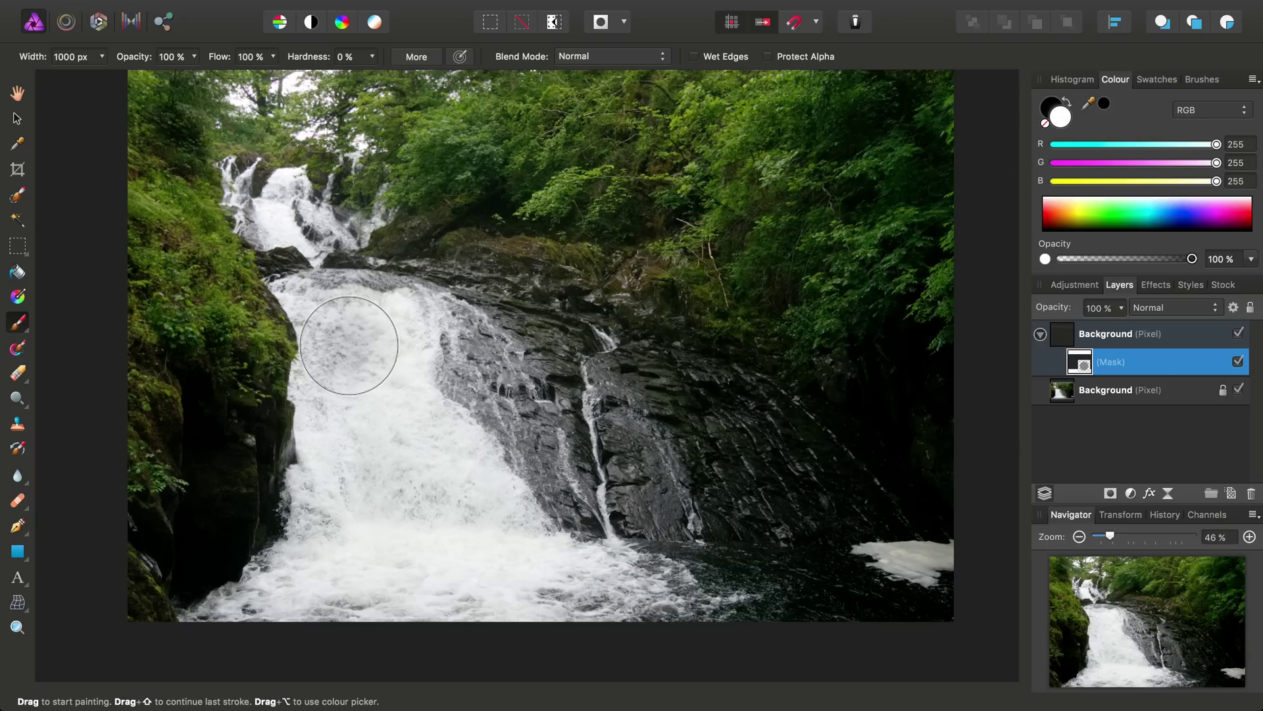
- Paint tone-mapped detail over the upper falls, bottom-right foam, thin stream and adjacent rock
mouse_move(338, 338)
left_mouse_down()
mouse_move(371, 328)
mouse_move(338, 362)
mouse_move(344, 405)
mouse_move(395, 429)
mouse_move(446, 484)
mouse_move(463, 450)
mouse_move(352, 489)
mouse_move(342, 432)
mouse_move(350, 539)
mouse_move(281, 643)
mouse_move(239, 613)
mouse_move(217, 635)
mouse_move(410, 589)
mouse_move(515, 546)
mouse_move(356, 558)
mouse_move(432, 555)
mouse_move(598, 615)
mouse_move(575, 571)
mouse_move(617, 602)
mouse_move(664, 607)
mouse_move(479, 550)
mouse_move(397, 491)
mouse_move(485, 369)
mouse_move(358, 243)
mouse_move(312, 241)
mouse_move(303, 218)
mouse_move(323, 212)
mouse_move(267, 197)
mouse_move(331, 237)
mouse_move(353, 294)
left_mouse_up()
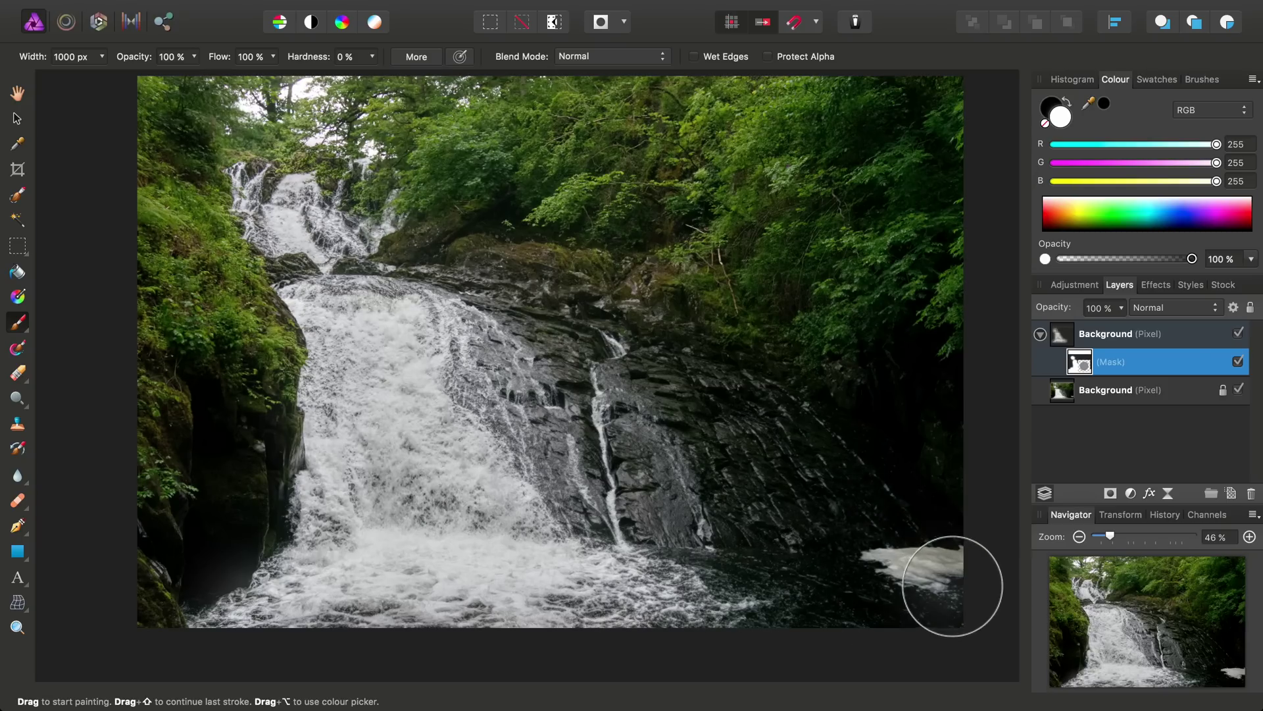
left_click_drag(939, 578, 925, 572)
key("bracketleft")
key("bracketleft")
key("bracketleft")
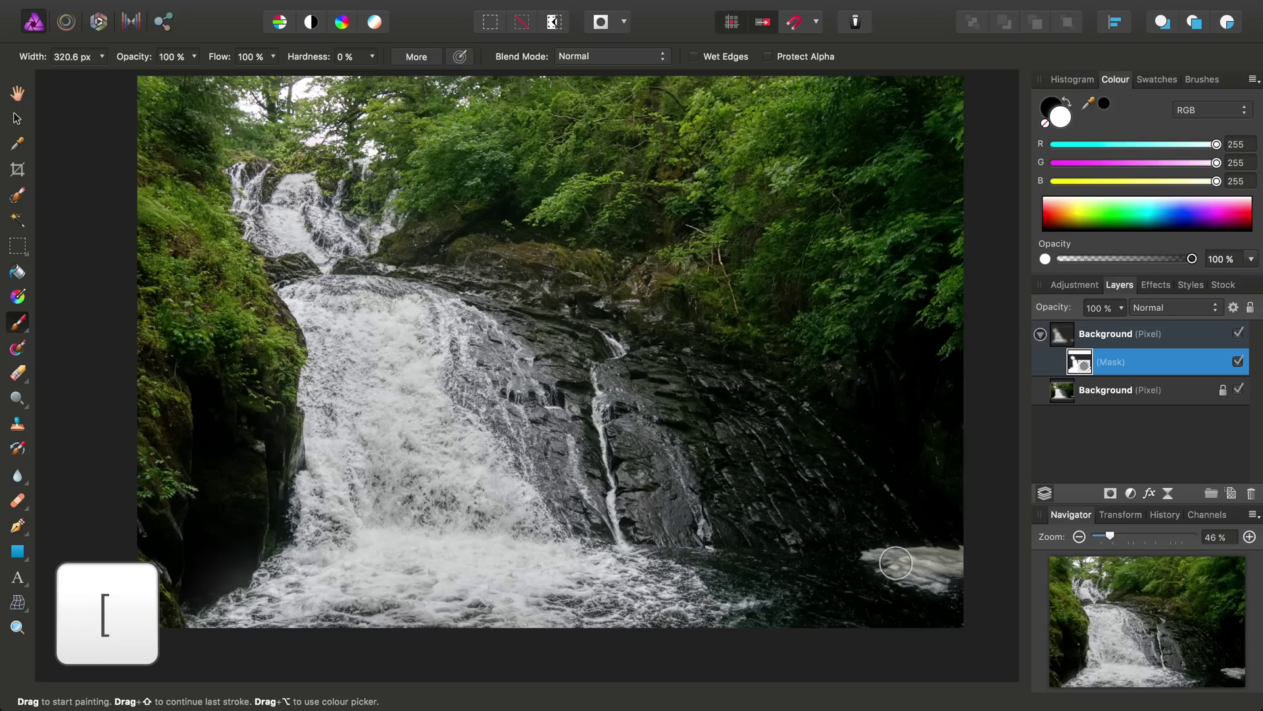
key("bracketright")
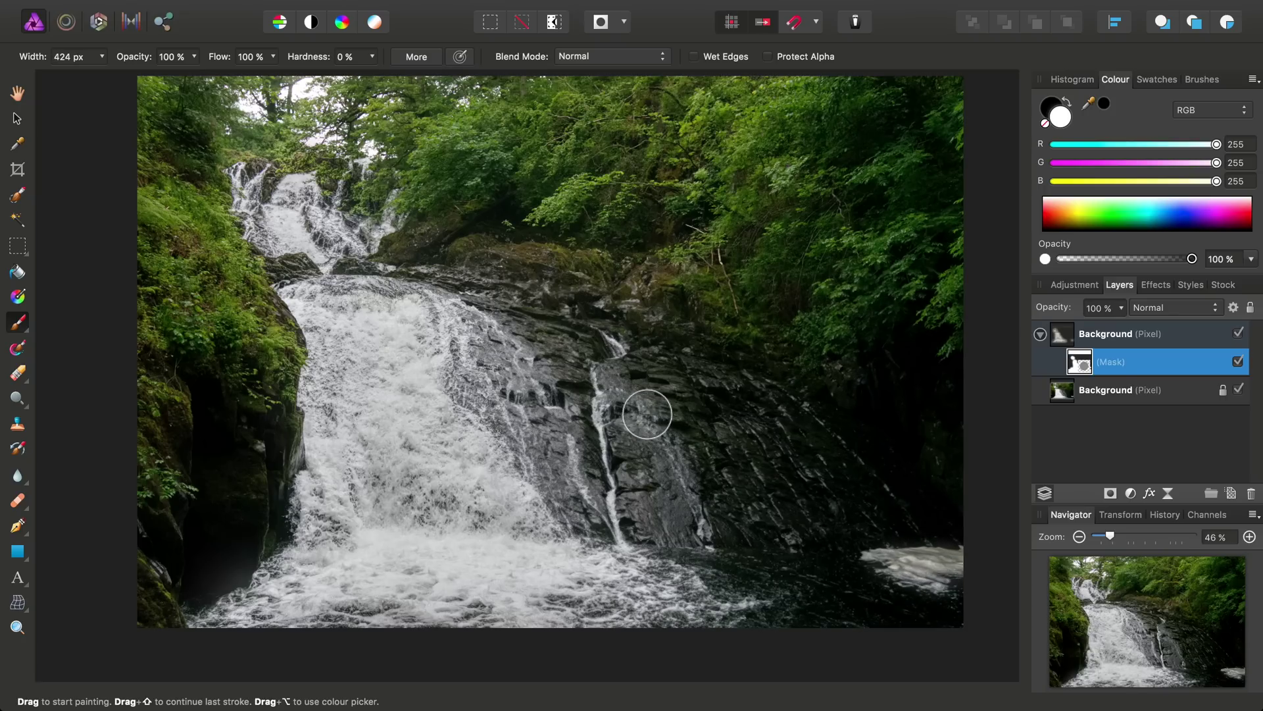
mouse_move(606, 357)
left_mouse_down()
mouse_move(596, 416)
mouse_move(609, 489)
left_mouse_up()
key("bracketright")
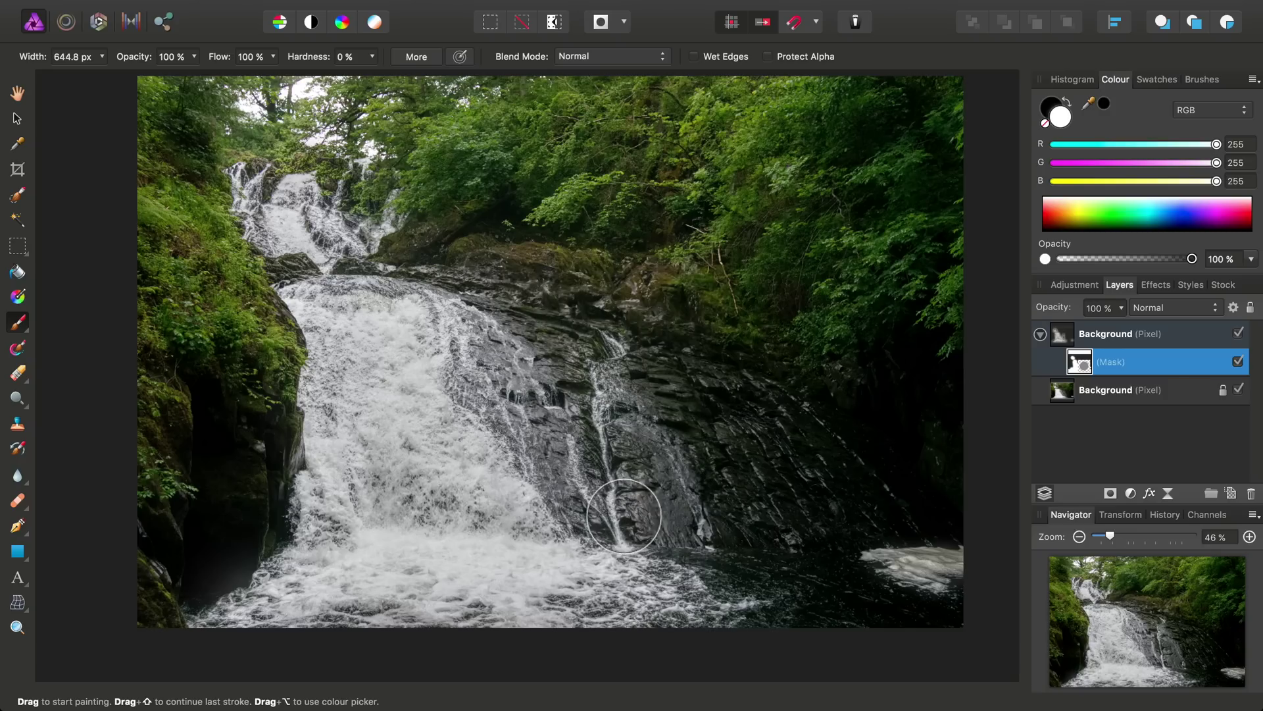
mouse_move(630, 411)
left_mouse_down()
mouse_move(654, 525)
mouse_move(610, 428)
mouse_move(521, 323)
mouse_move(323, 287)
mouse_move(295, 260)
mouse_move(278, 210)
mouse_move(338, 216)
mouse_move(344, 259)
mouse_move(423, 400)
mouse_move(404, 492)
mouse_move(368, 535)
mouse_move(439, 583)
mouse_move(516, 585)
mouse_move(333, 624)
left_mouse_up()
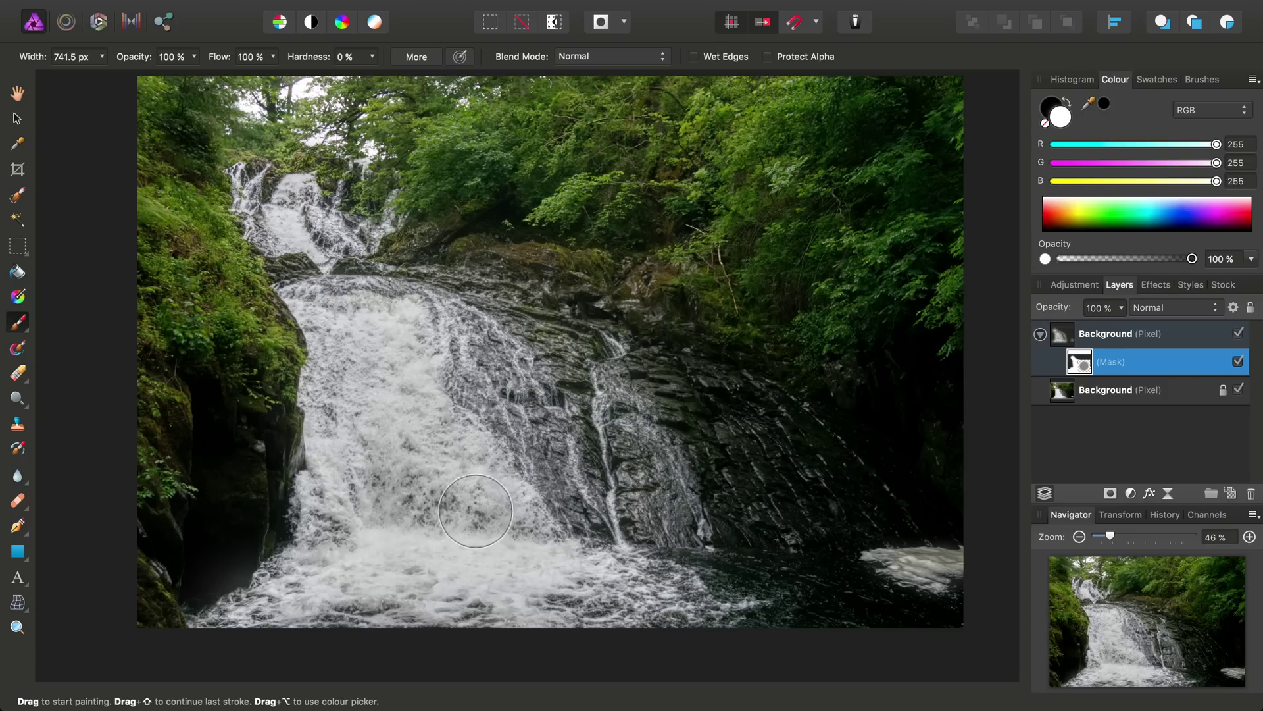
scroll(486, 539, "left", 3)
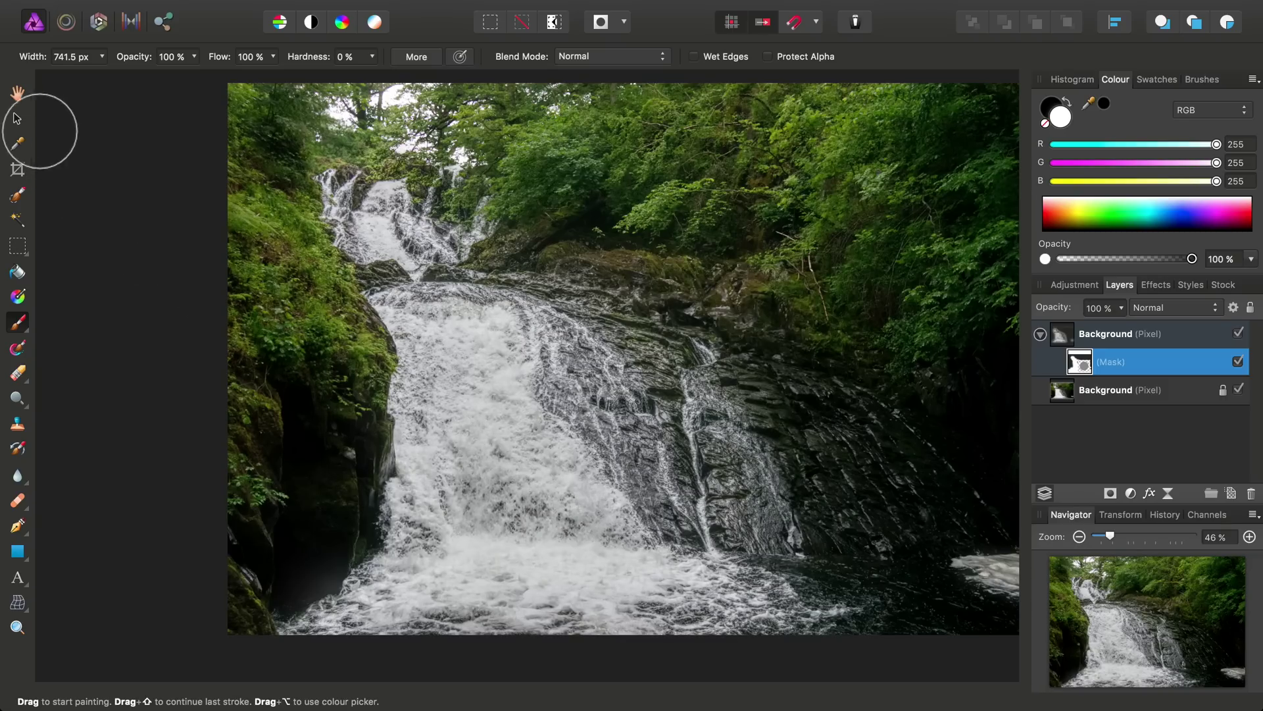
left_click(17, 93)
scroll(251, 120, "right", 5)
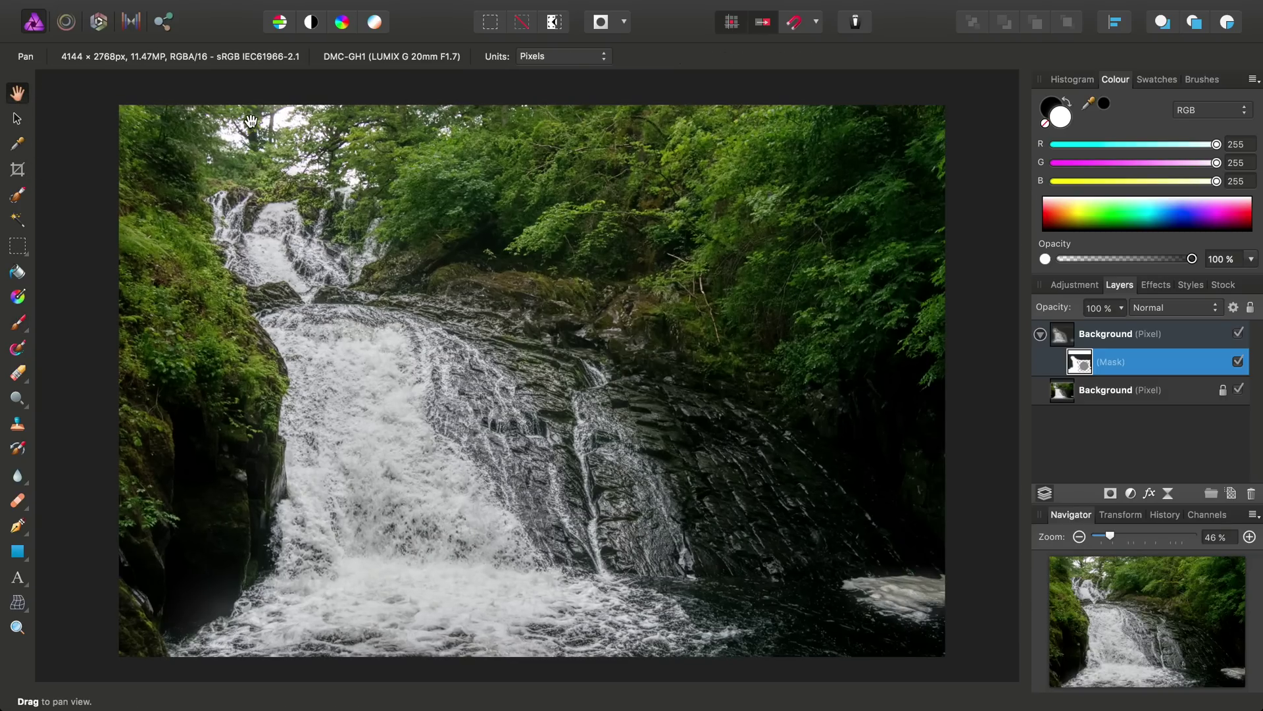
left_click(1240, 334)
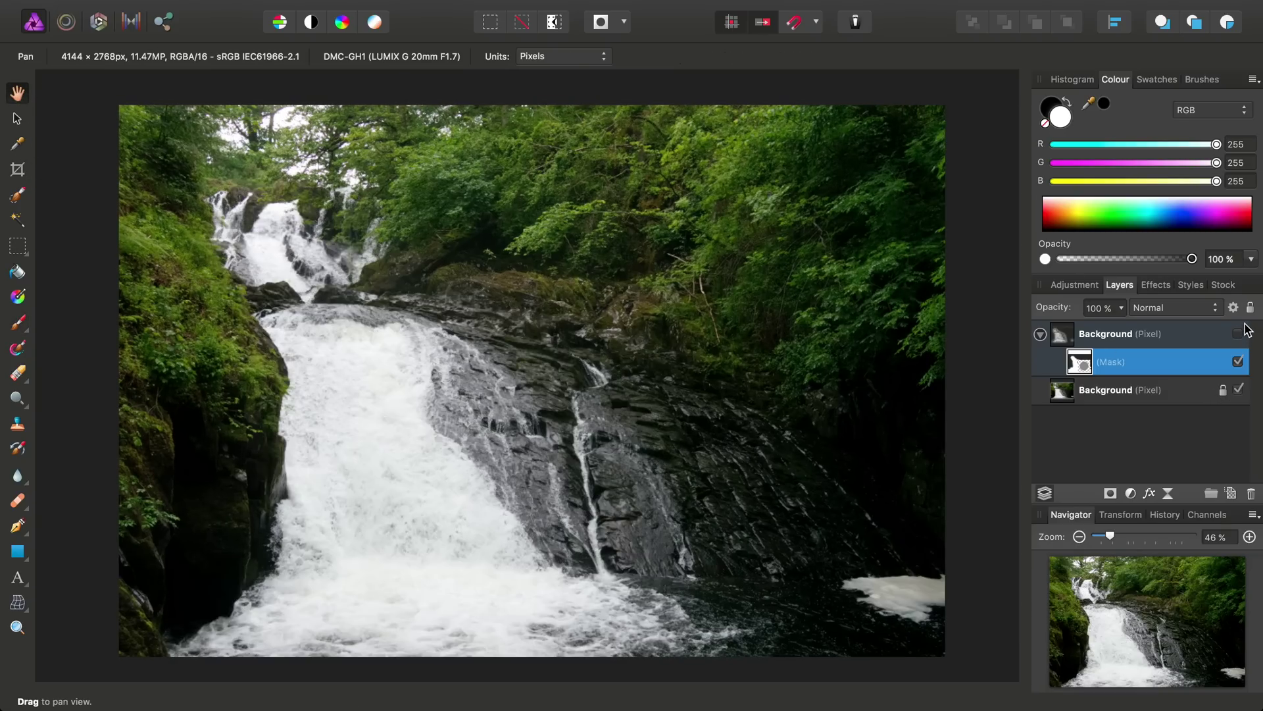
left_click(1131, 335)
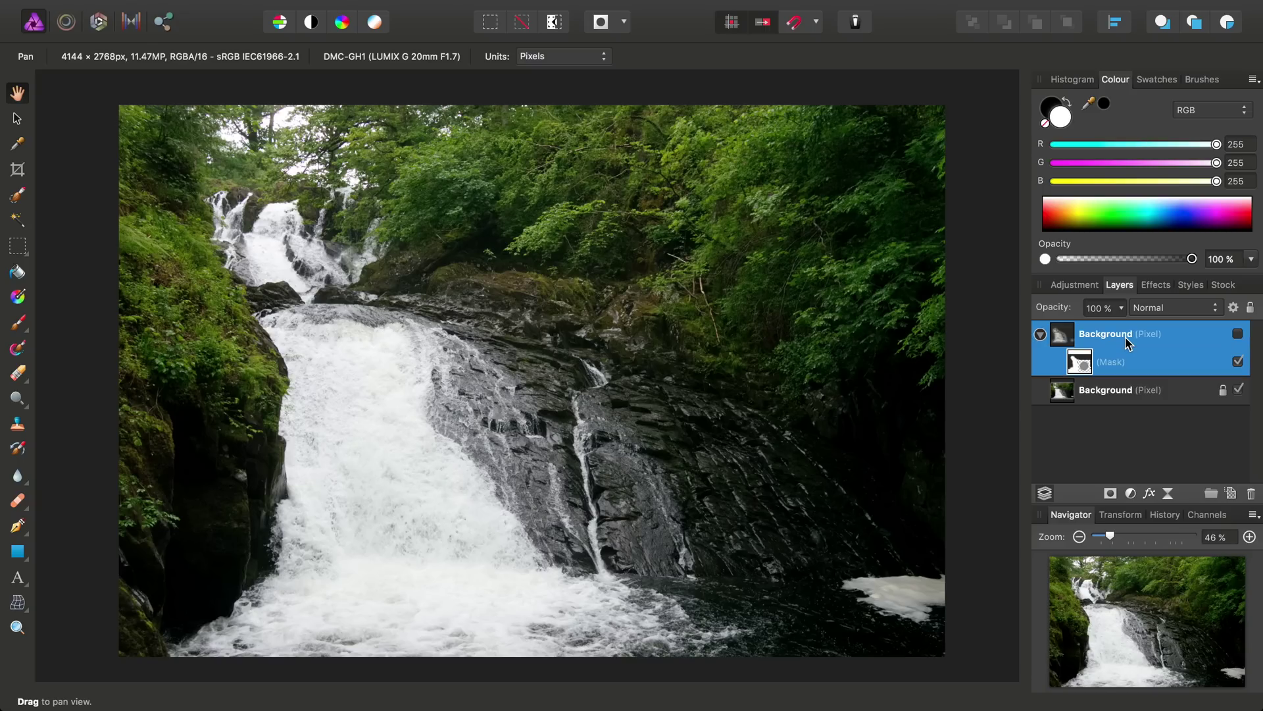
left_click(1239, 335)
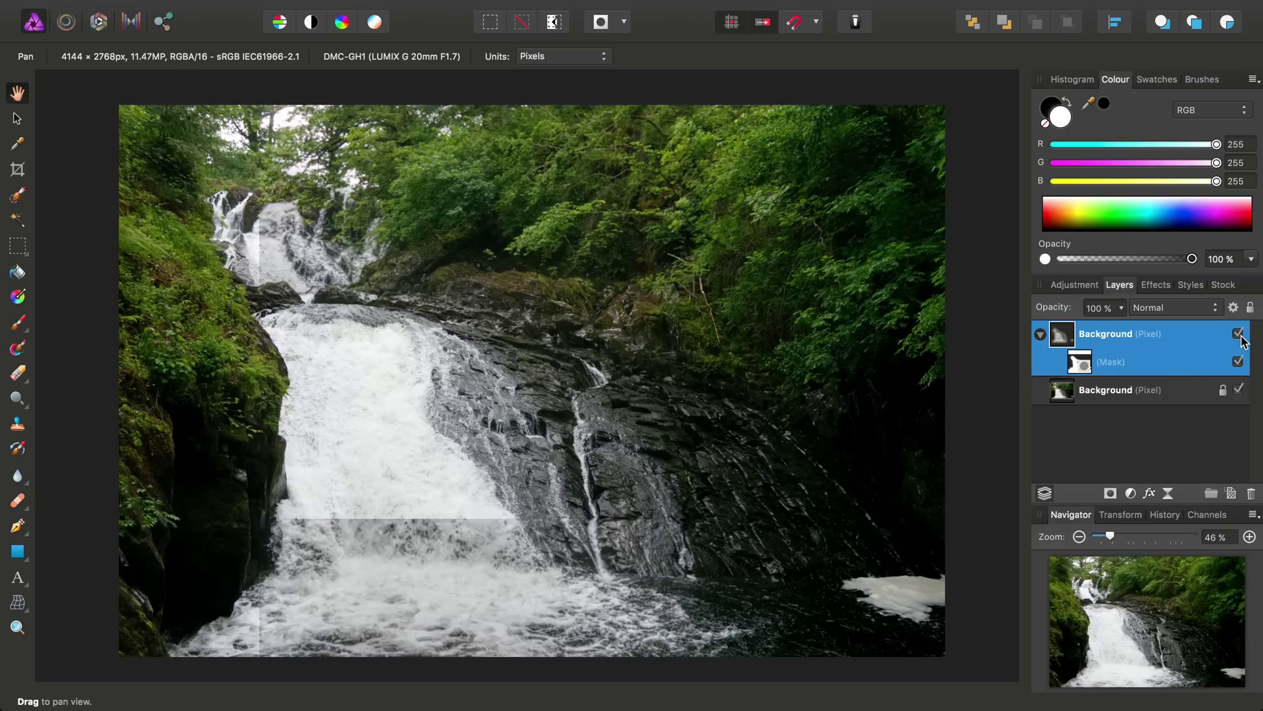
scroll(454, 446, "up", 5)
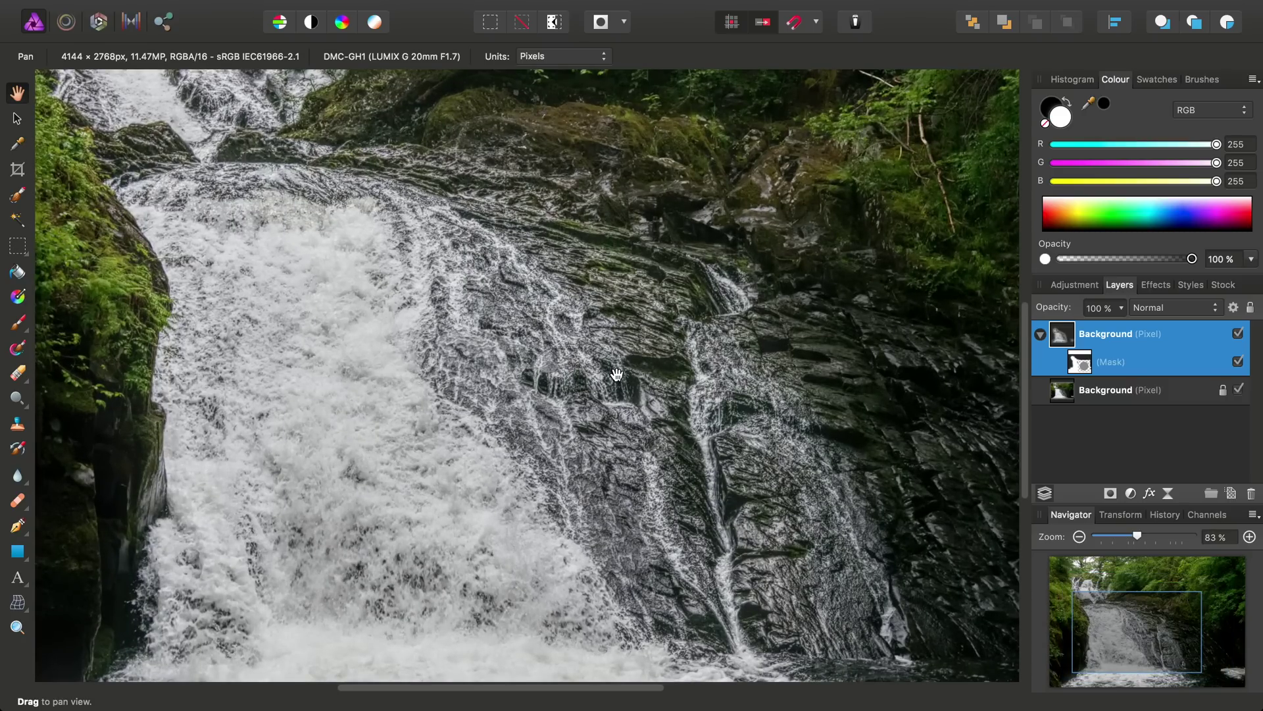
left_click(1121, 308)
mouse_move(1126, 329)
left_mouse_down()
mouse_move(990, 337)
mouse_move(1129, 333)
left_mouse_up()
left_click(1167, 307)
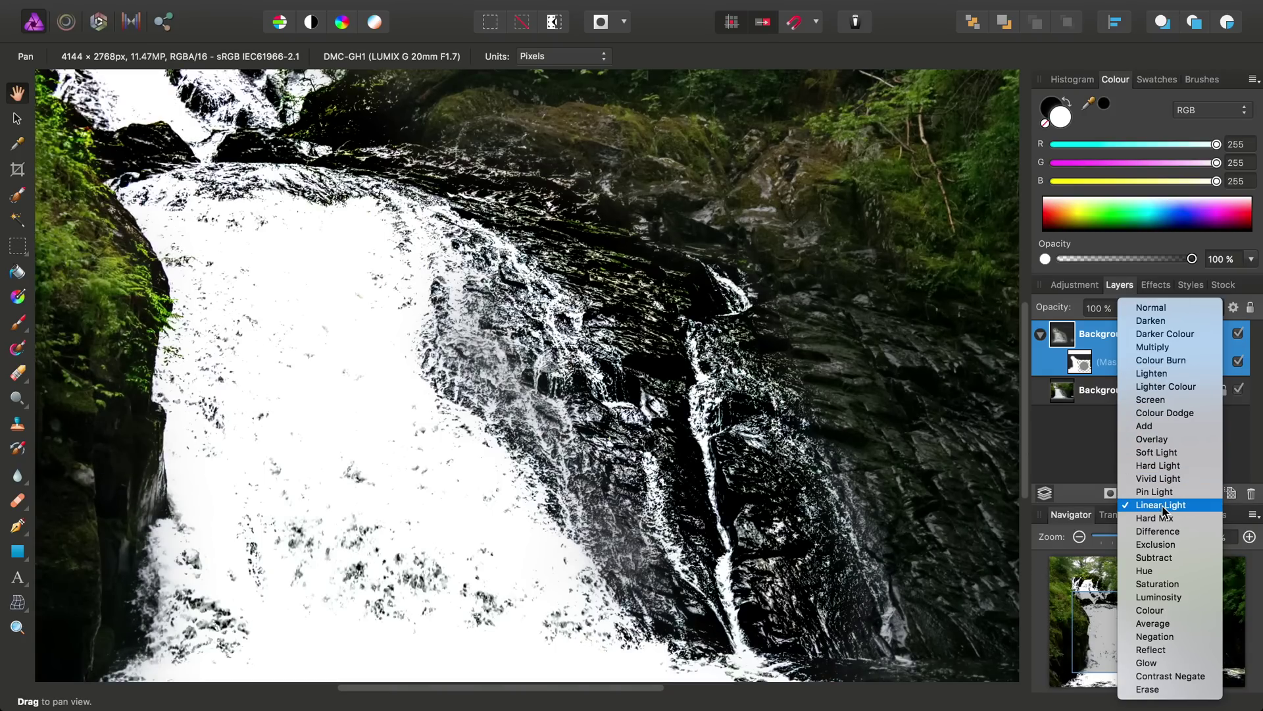
left_click(1158, 466)
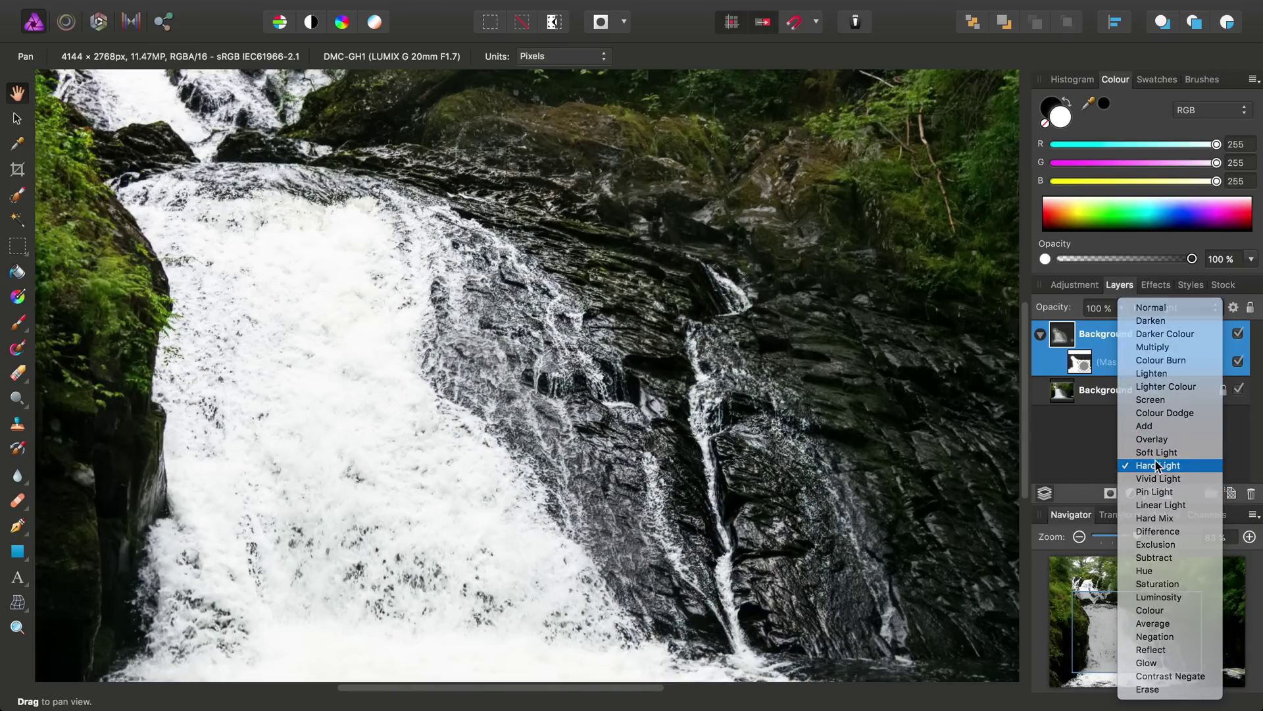
left_click_drag(791, 340, 830, 351)
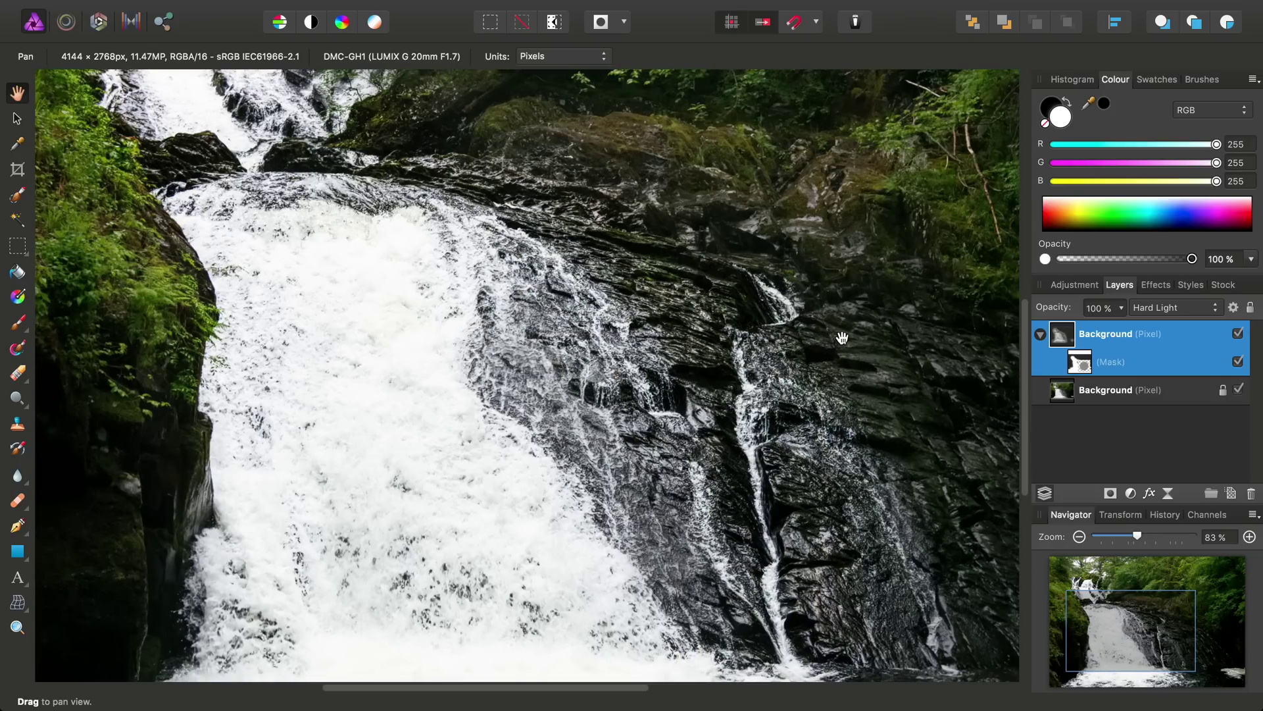
left_click(1180, 317)
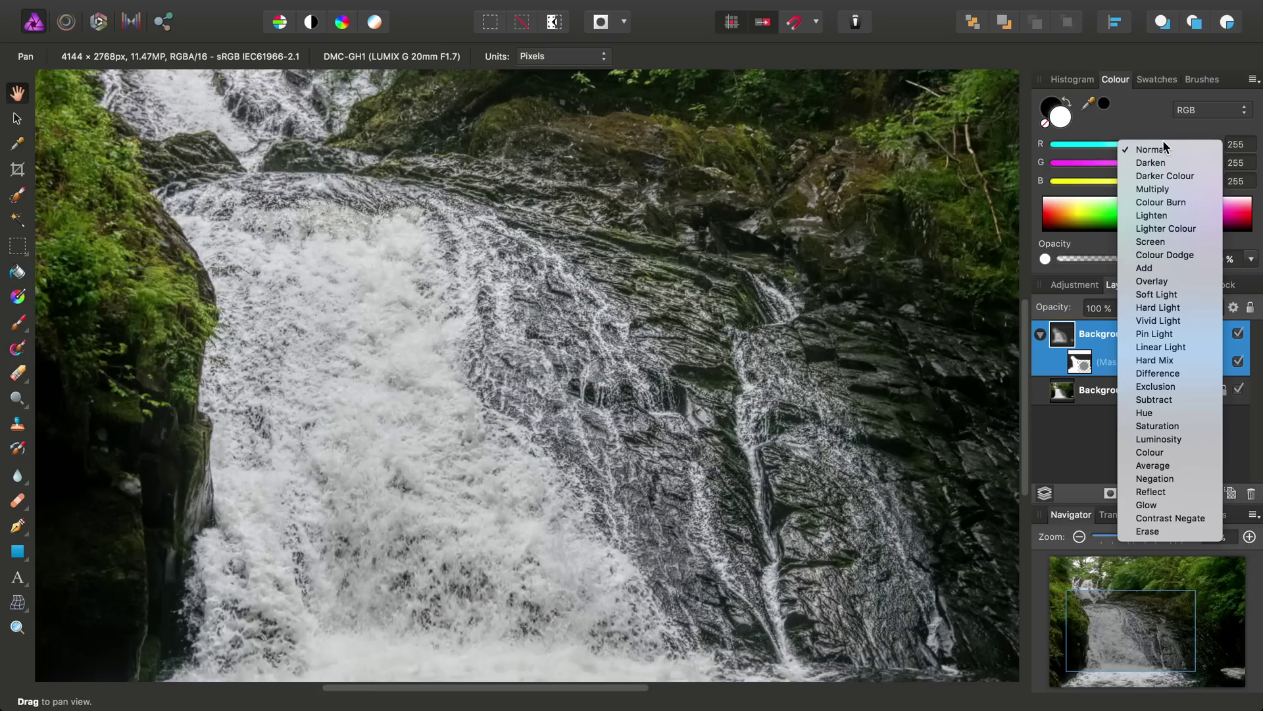
left_click(1162, 149)
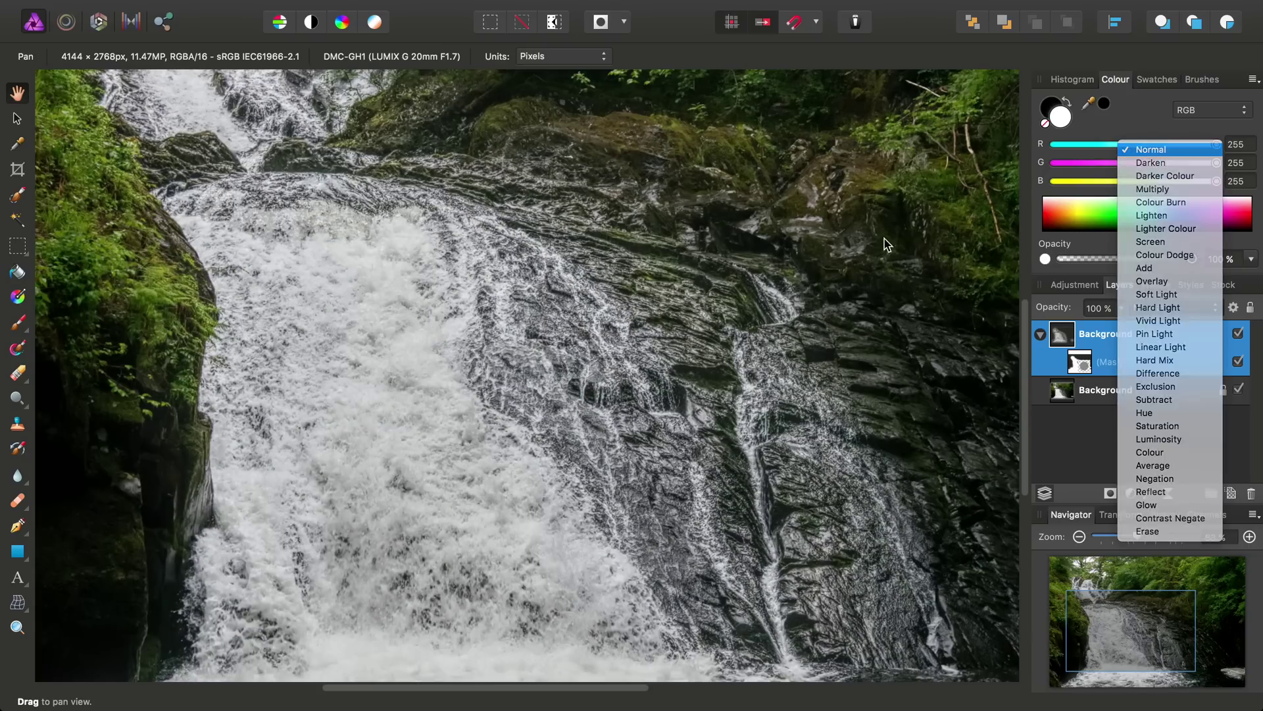
left_click_drag(763, 364, 709, 337)
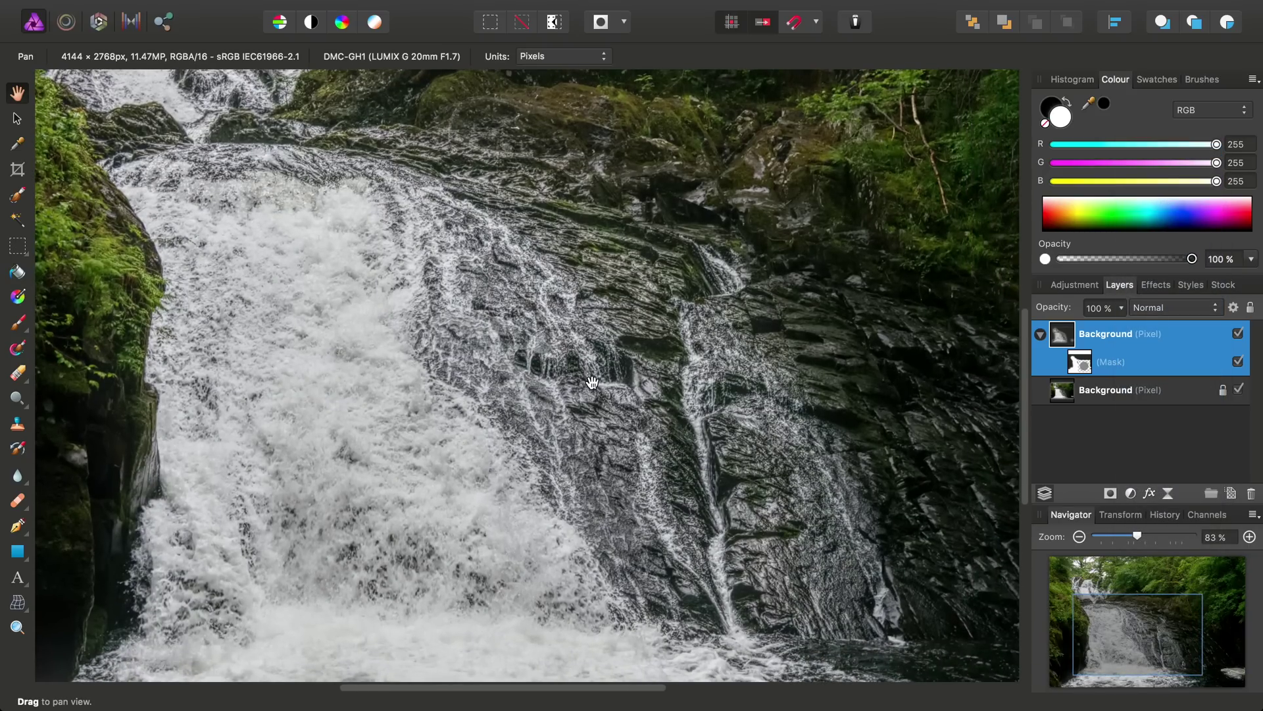